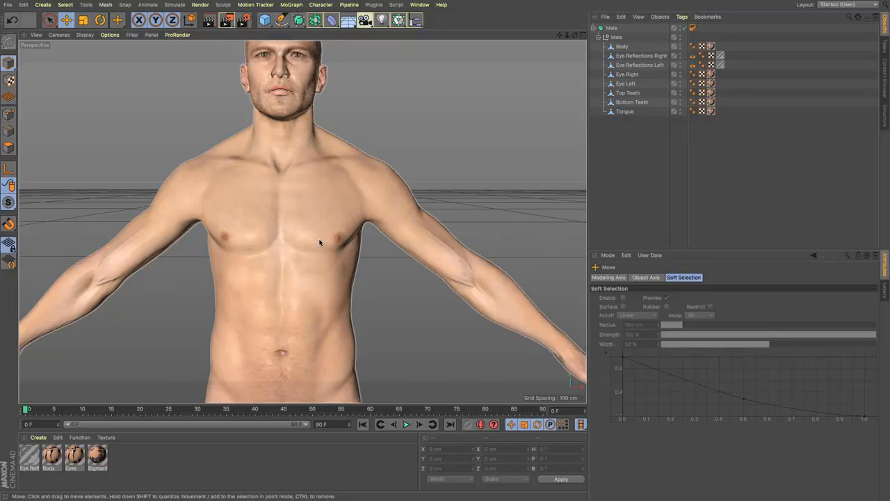
# Step: In the front view, start a Polygon Pen shirt outline at the neck, tracing the figure's left shoulder and short sleeve to the armpit
pyautogui.press('F3')
pyautogui.press('F4')
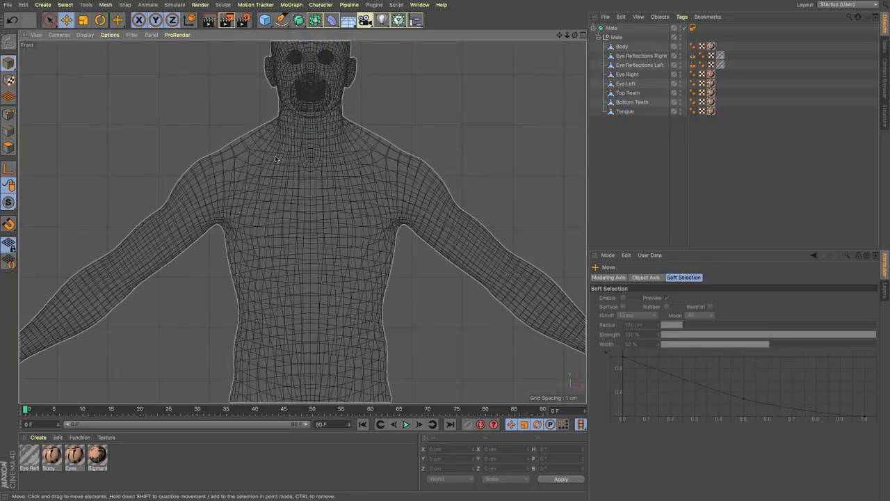
pyautogui.rightClick(219, 144)
pyautogui.click(192, 98)
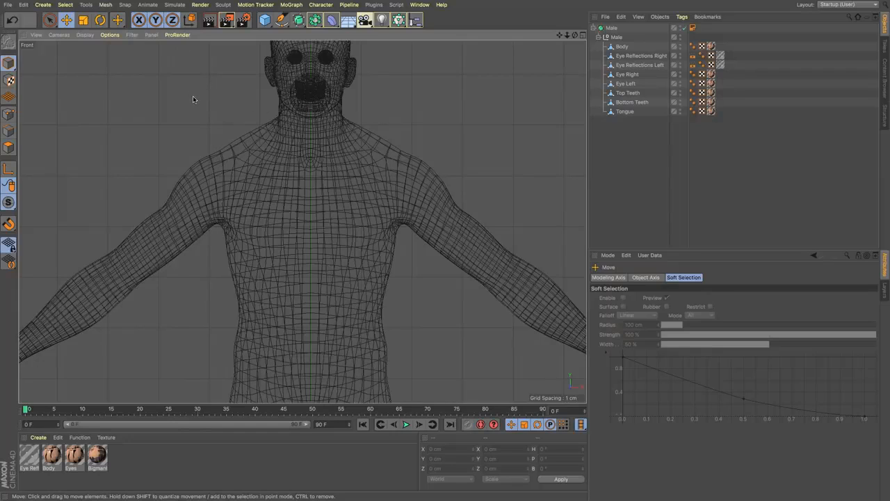
pyautogui.press('m')
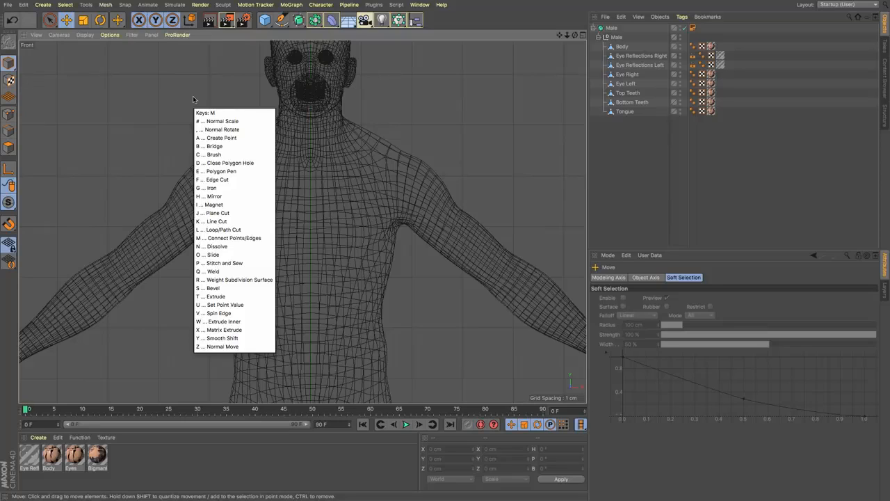
pyautogui.press('e')
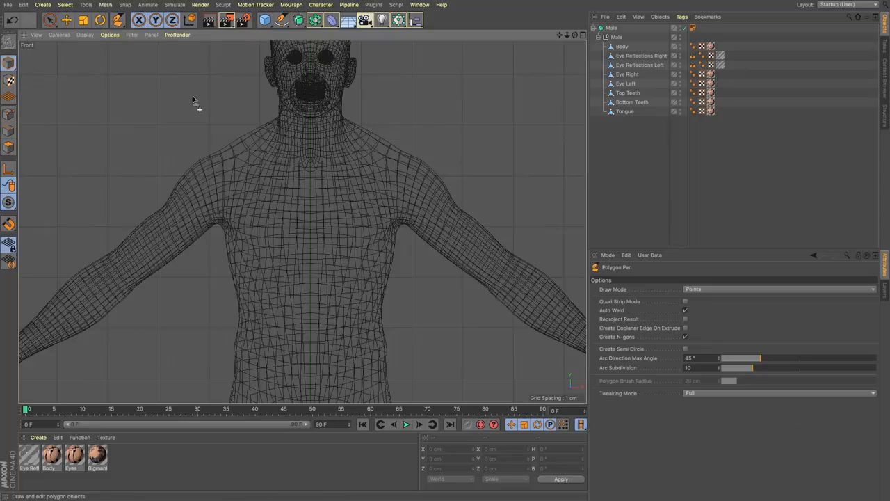
pyautogui.click(351, 118)
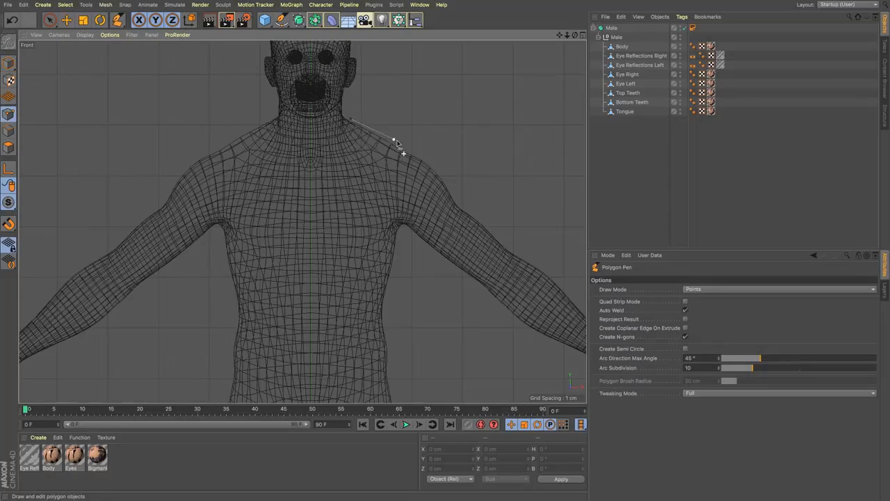
pyautogui.click(394, 140)
pyautogui.click(434, 168)
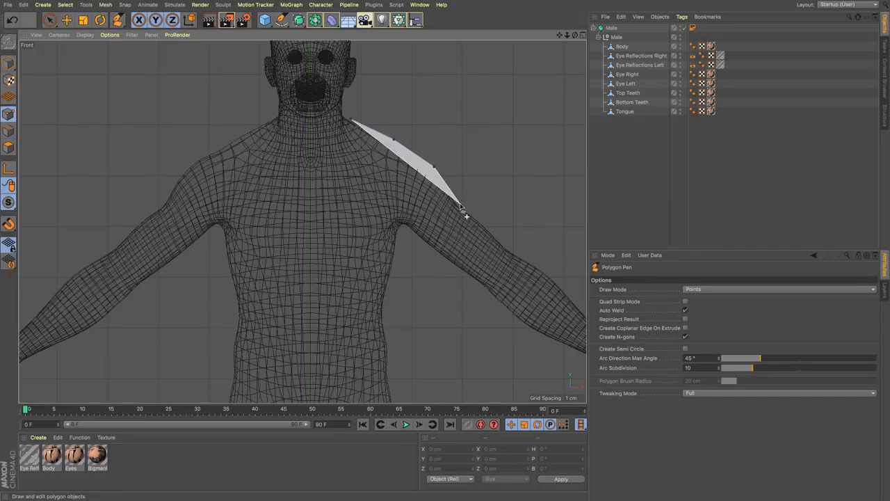
pyautogui.click(460, 207)
pyautogui.click(434, 256)
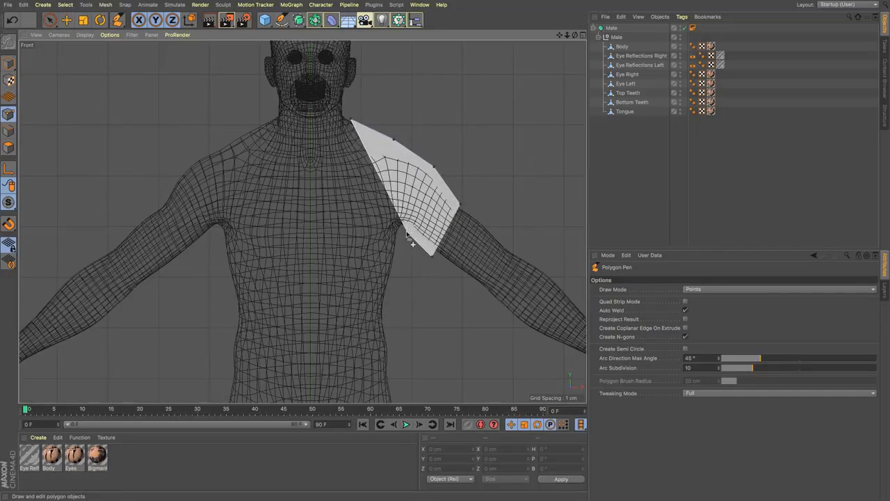
pyautogui.click(402, 228)
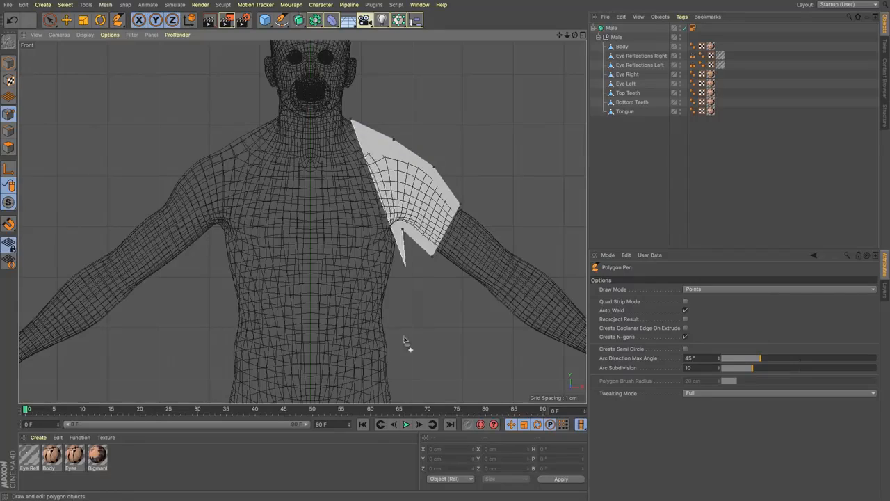
# Step: Continue the shirt outline down the side, across the hem, up around the other sleeve and shoulder, and close it with a V-neck
pyautogui.click(402, 378)
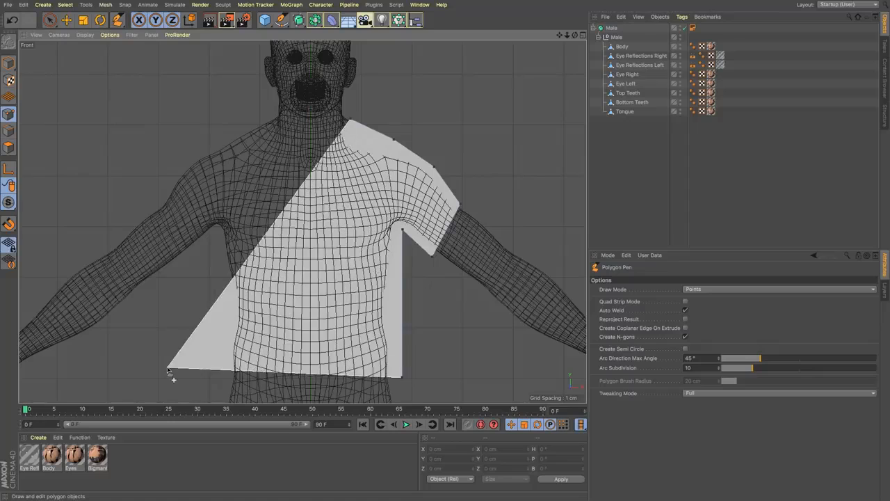
pyautogui.click(224, 379)
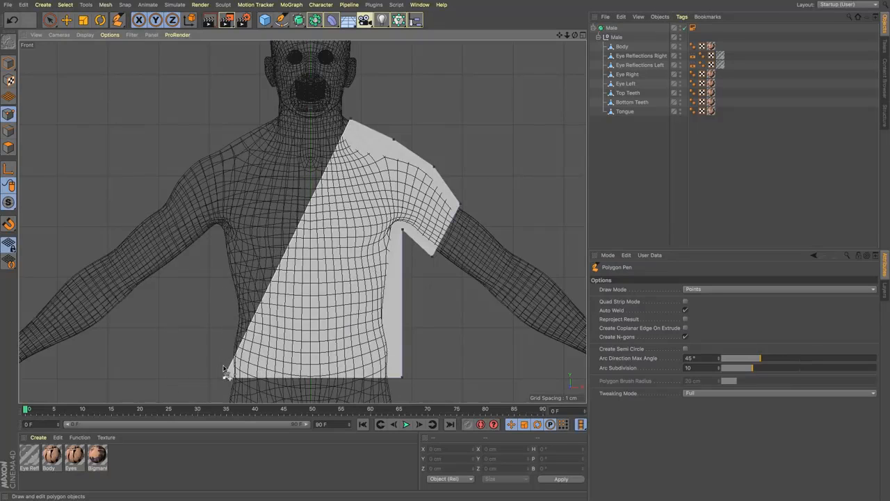
pyautogui.click(220, 229)
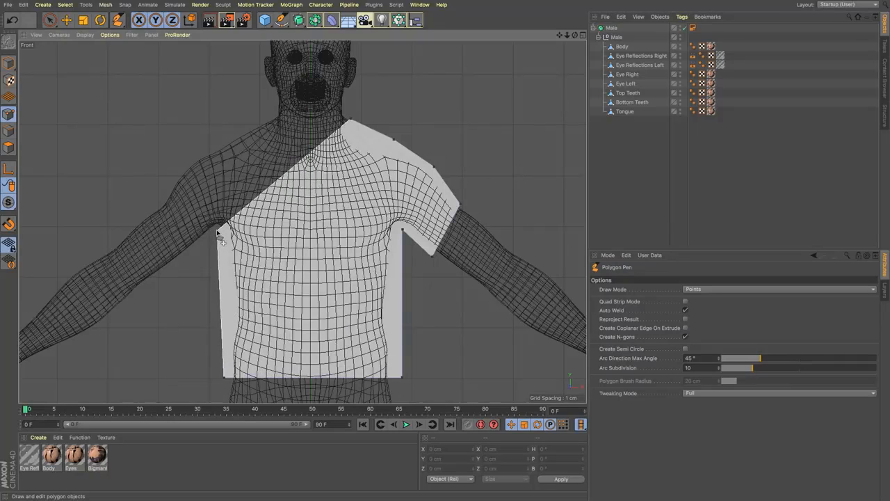
pyautogui.click(189, 253)
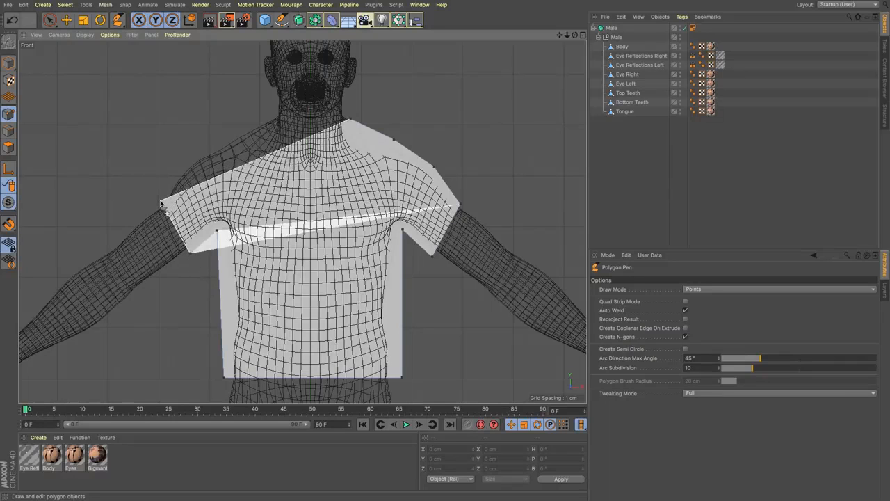
pyautogui.click(161, 203)
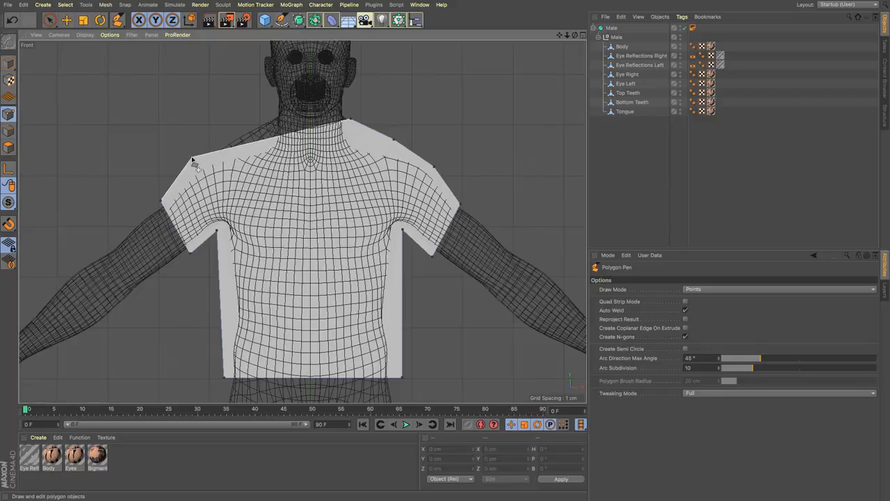
pyautogui.click(192, 159)
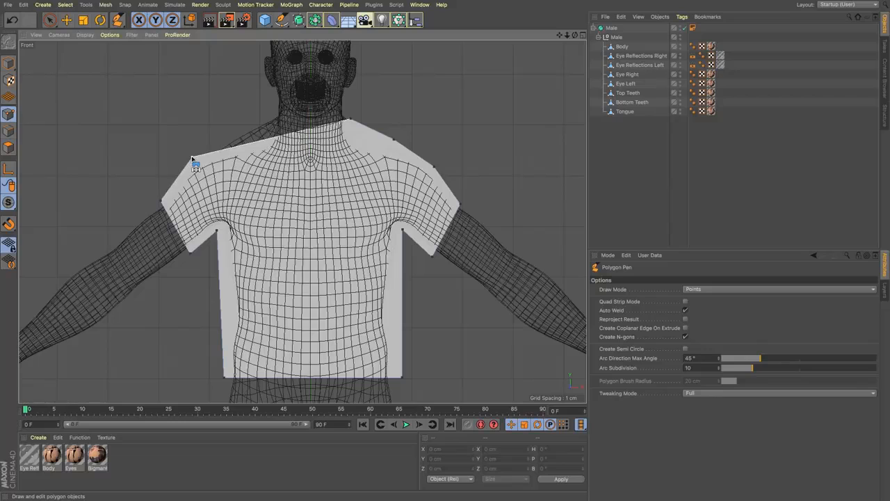
pyautogui.click(236, 132)
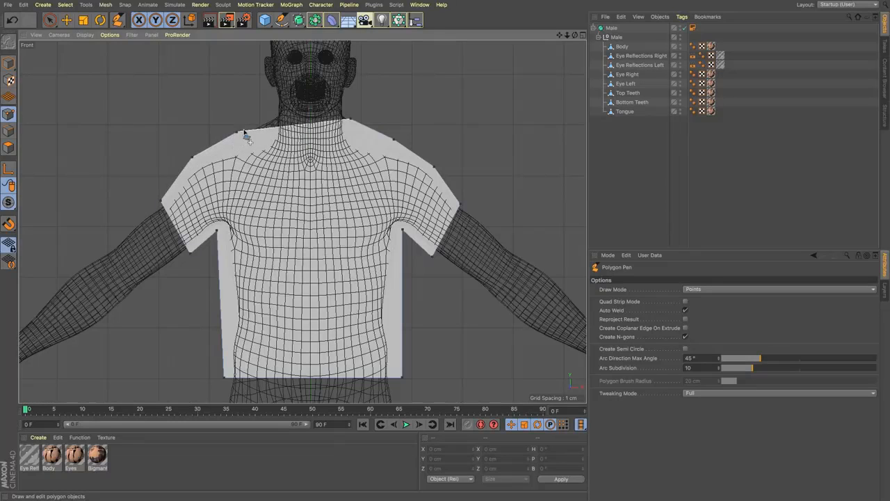
pyautogui.click(311, 164)
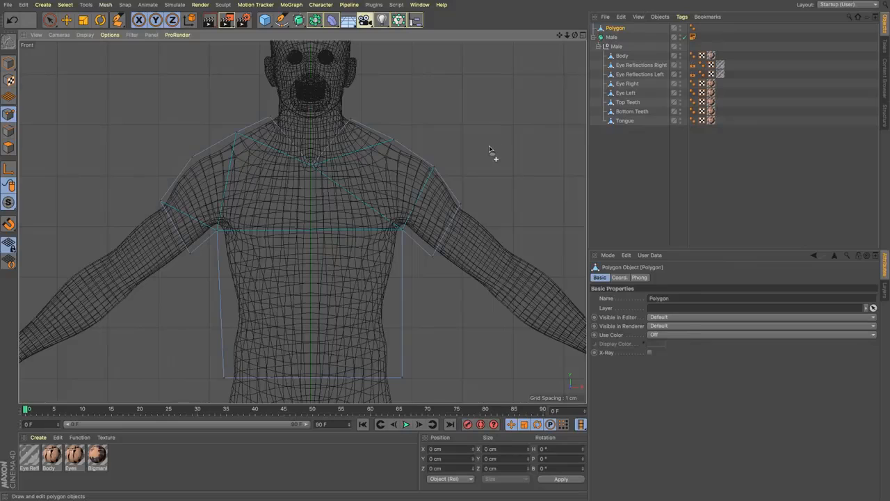
# Step: Move the shirt polygon forward along the Z axis only, to about -97 cm, so it sits in front of the body
pyautogui.press('e')
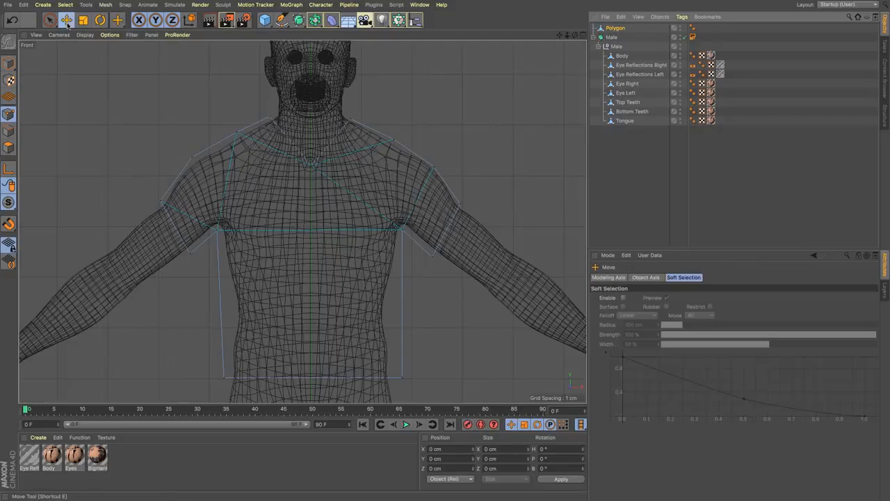
pyautogui.press('F1')
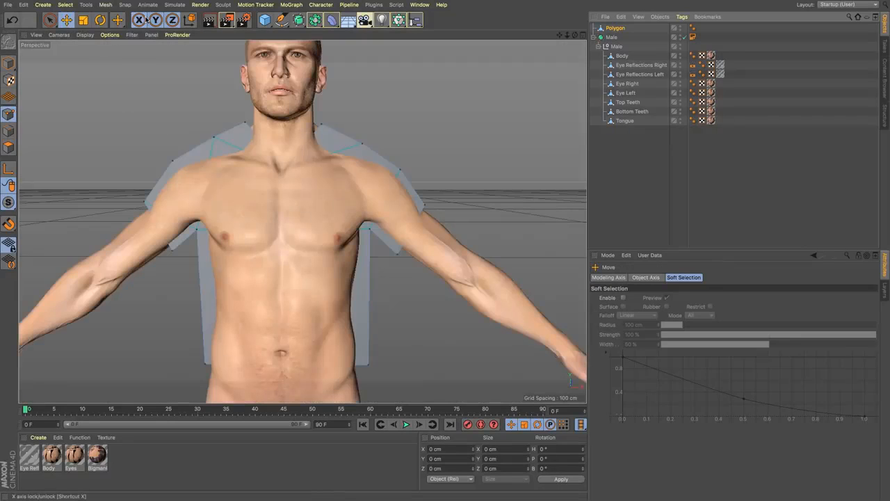
pyautogui.press('y')
pyautogui.press('z')
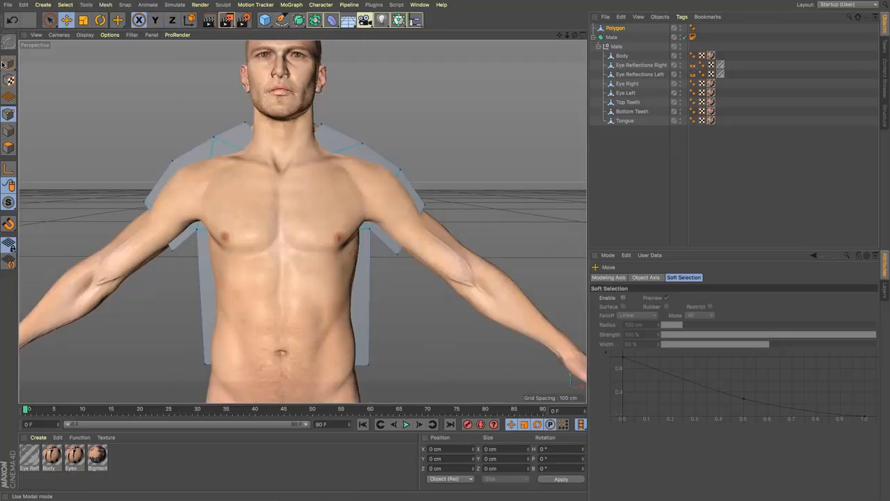
pyautogui.moveTo(179, 93); pyautogui.dragTo(129, 96)
pyautogui.hotkey('ctrl', 'z')
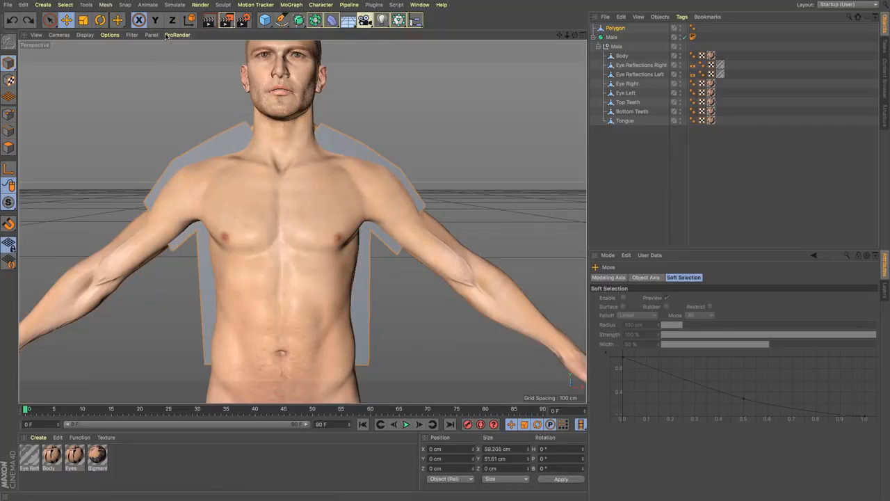
pyautogui.press('z')
pyautogui.press('x')
pyautogui.moveTo(157, 69); pyautogui.dragTo(173, 121)
# Step: Examine the shirt polygon's placement in front of the body from the perspective and front views
pyautogui.scroll(-3, 174, 121)
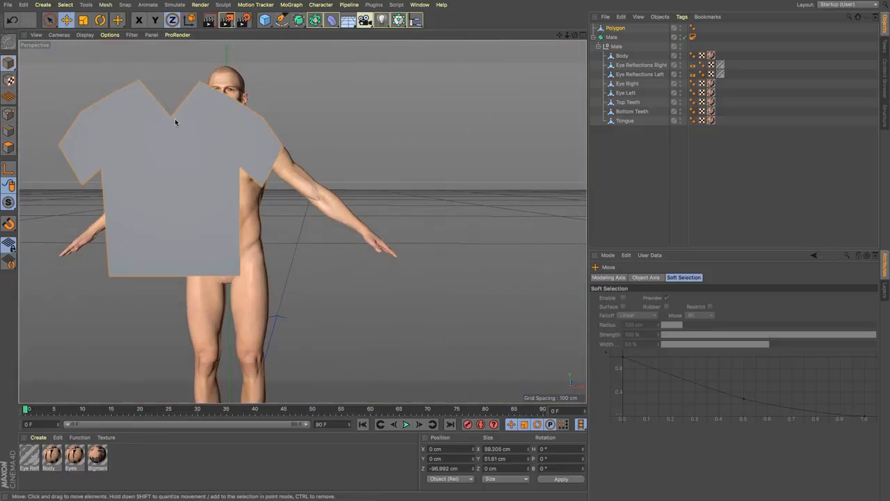
pyautogui.scroll(2, 175, 120)
pyautogui.scroll(2, 293, 109)
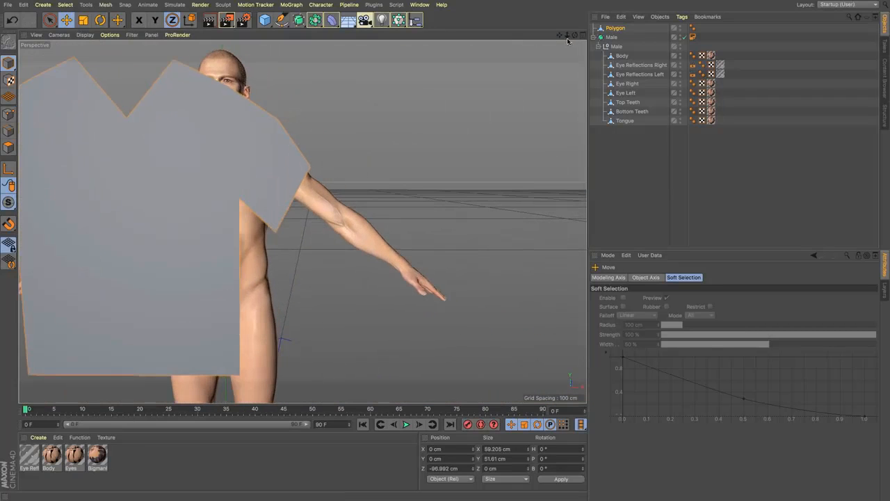
pyautogui.moveTo(559, 36); pyautogui.dragTo(639, 35)
pyautogui.press('F4')
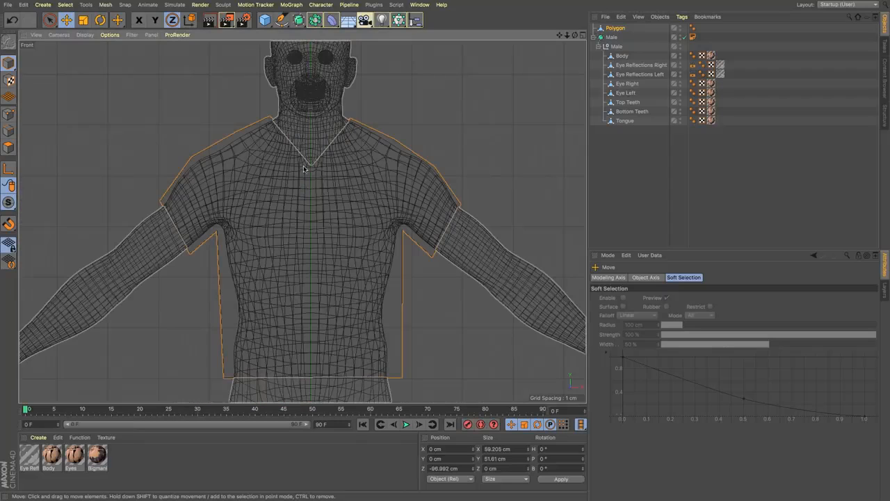
pyautogui.press('F1')
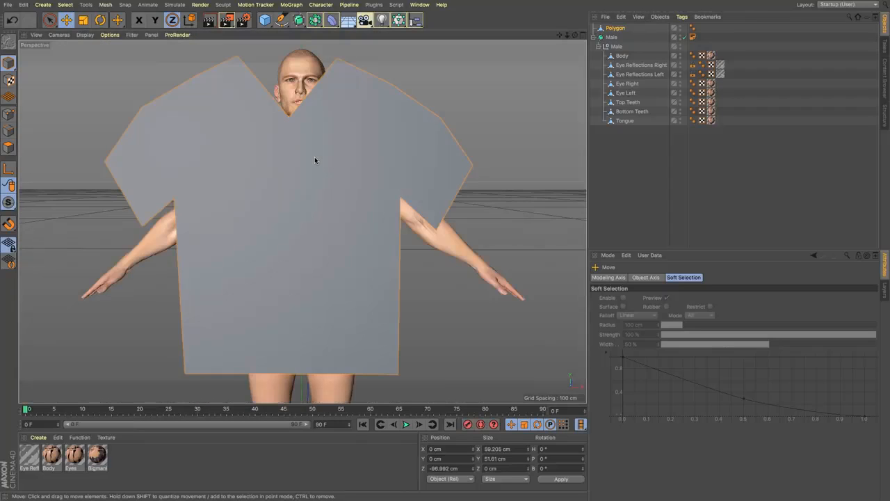
pyautogui.scroll(-2, 314, 160)
pyautogui.moveTo(575, 35); pyautogui.dragTo(556, 65)
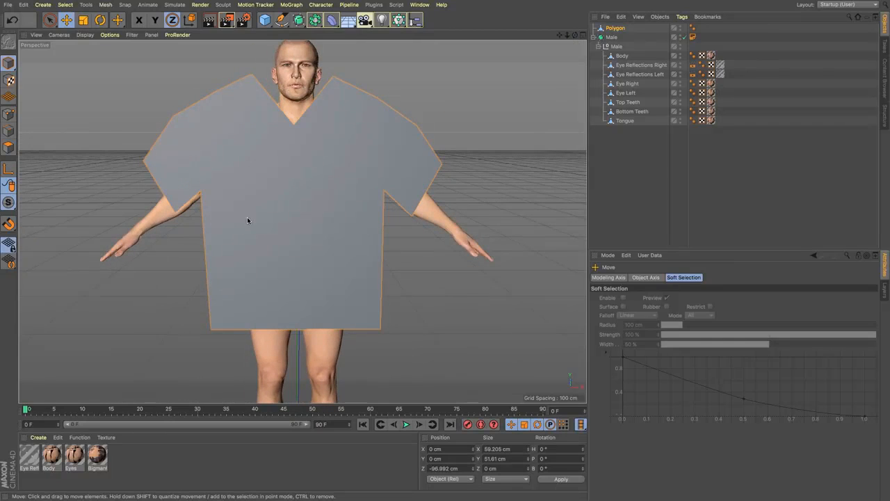
# Step: Return to the front view and switch the shirt polygon to polygon editing mode
pyautogui.press('F3')
pyautogui.press('F4')
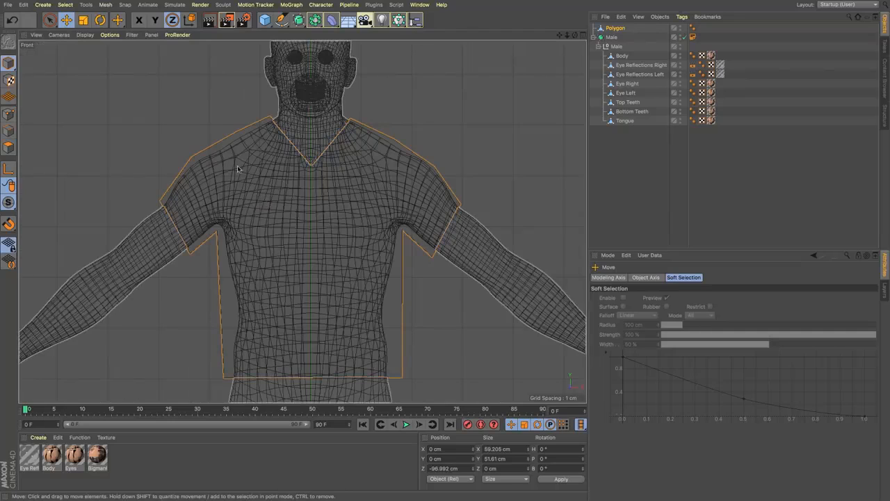
pyautogui.rightClick(352, 282)
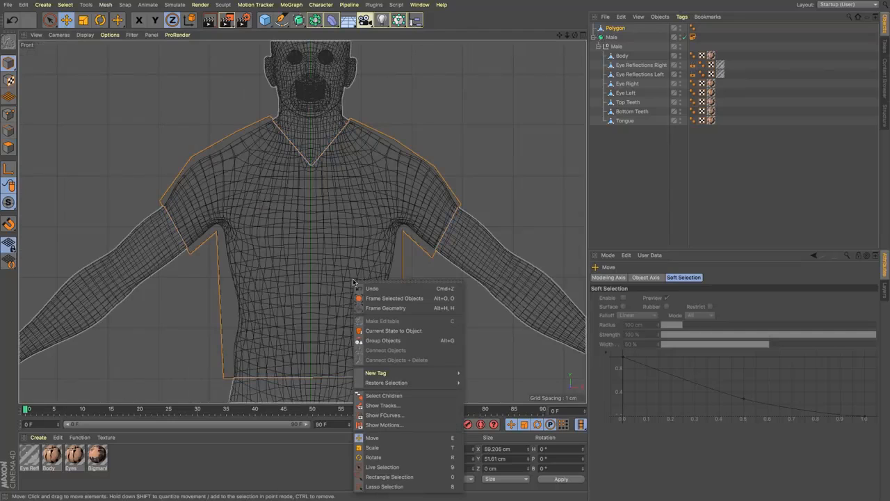
pyautogui.click(24, 150)
pyautogui.rightClick(384, 245)
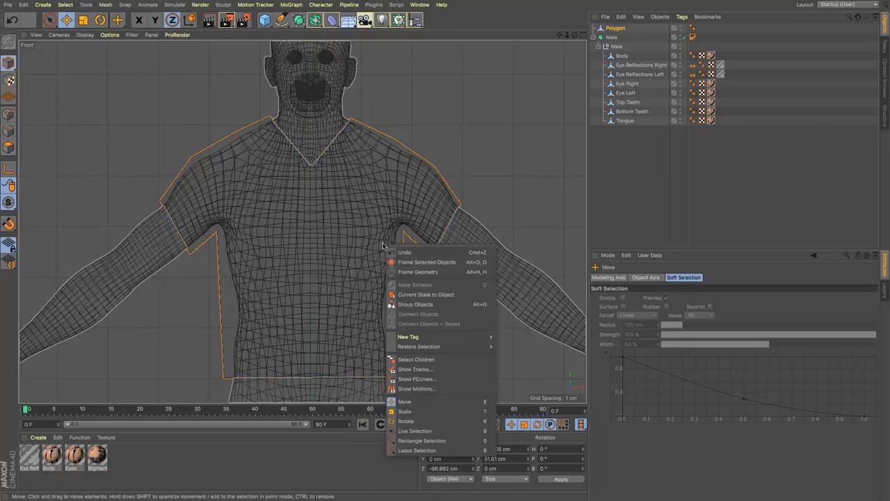
pyautogui.click(13, 145)
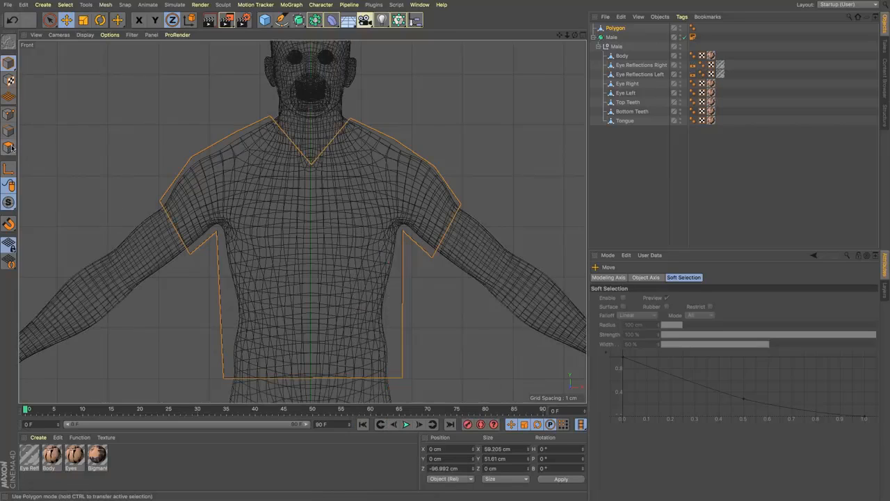
pyautogui.click(11, 146)
# Step: Try subdividing the shirt polygon with the Subdivide command, then undo the subdivision
pyautogui.click(410, 192)
pyautogui.rightClick(411, 191)
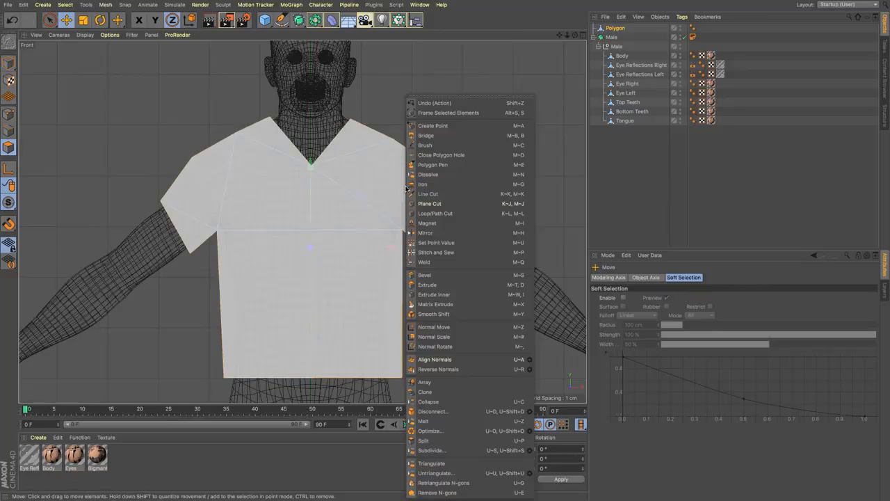
pyautogui.click(432, 445)
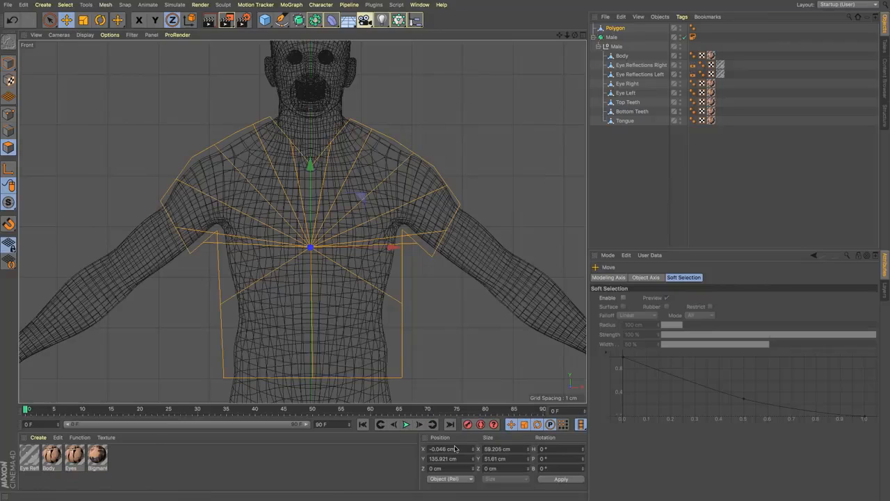
pyautogui.press('super+z')
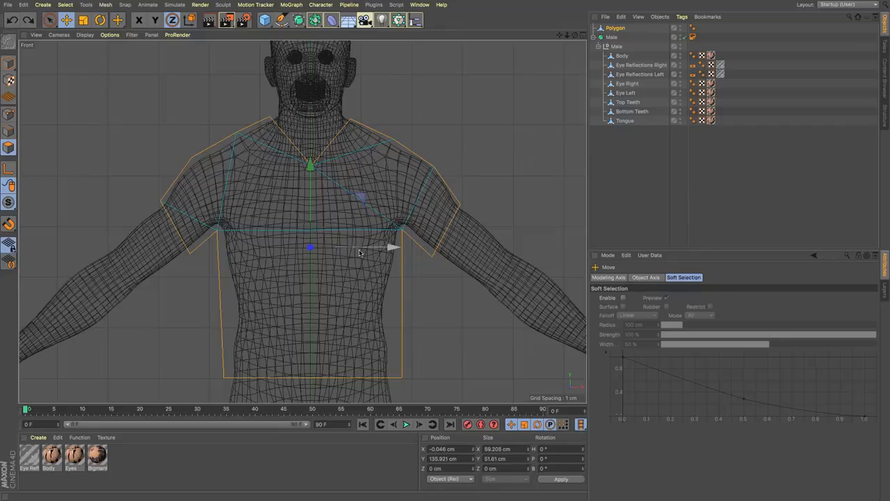
# Step: Use Line Cut to split the shirt straight across between the armpits and from each armpit up to its outer shoulder point
pyautogui.press('k')
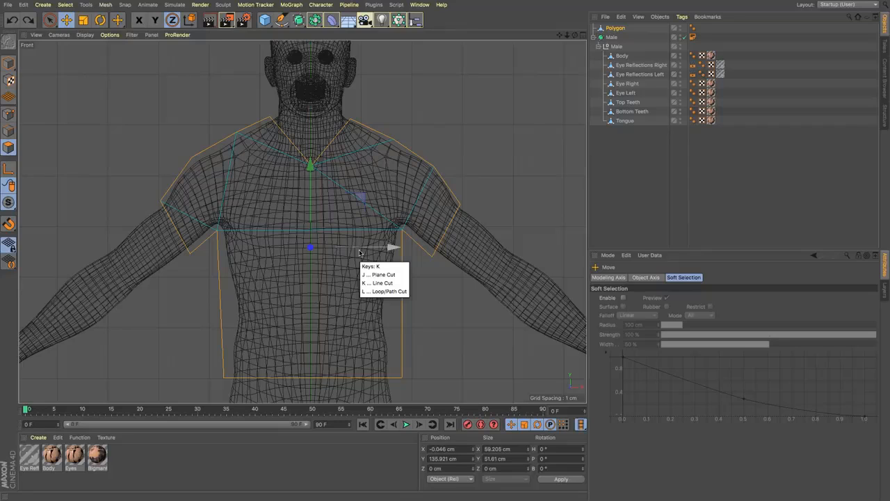
pyautogui.press('k')
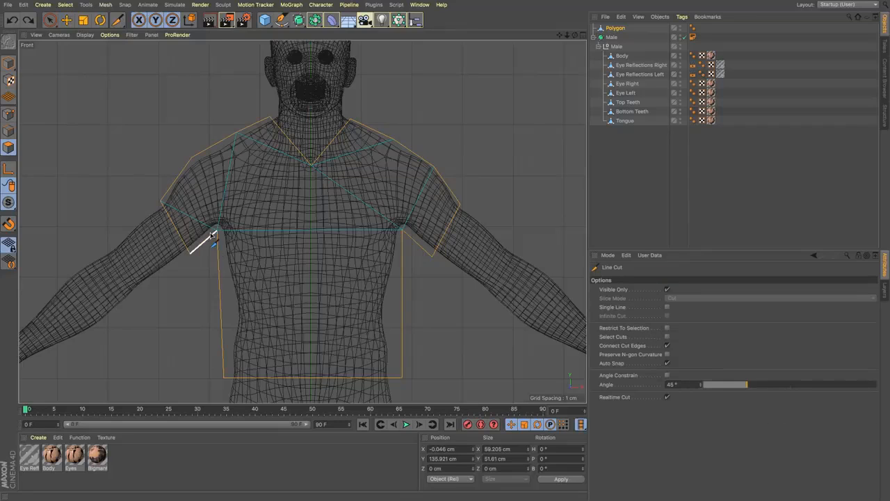
pyautogui.click(218, 231)
pyautogui.click(403, 231)
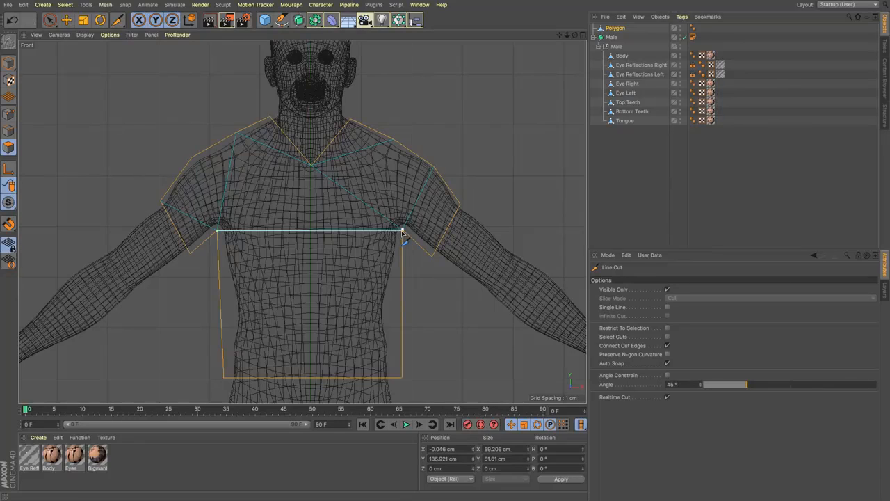
pyautogui.click(433, 169)
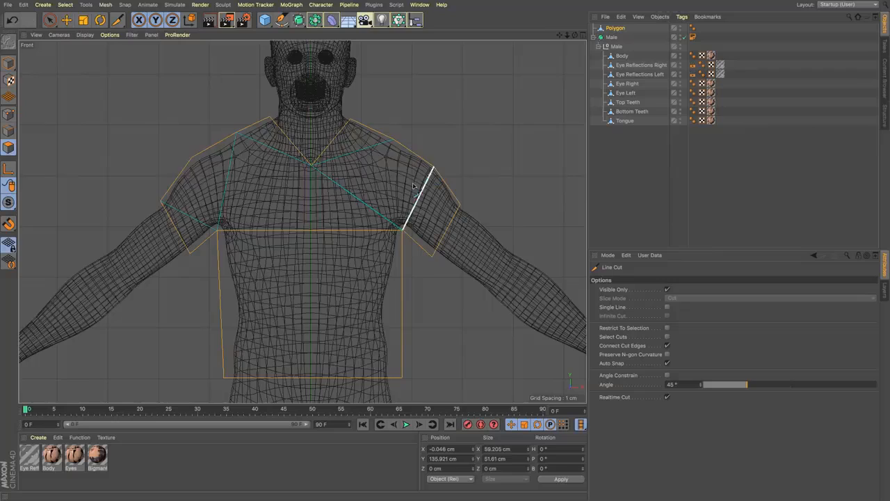
pyautogui.click(217, 231)
pyautogui.click(193, 159)
# Step: With Line Cut, split the shirt from the middle of each shoulder edge to the chest line and straight down to the hem
pyautogui.click(242, 137)
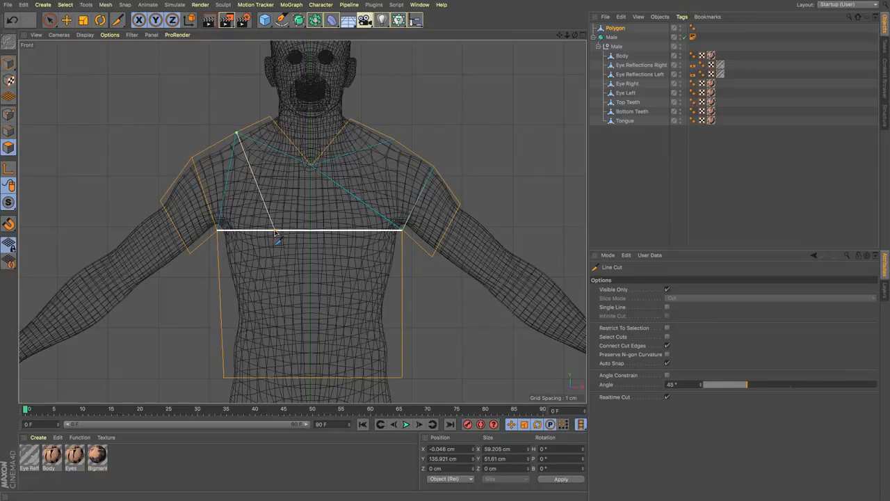
pyautogui.click(276, 230)
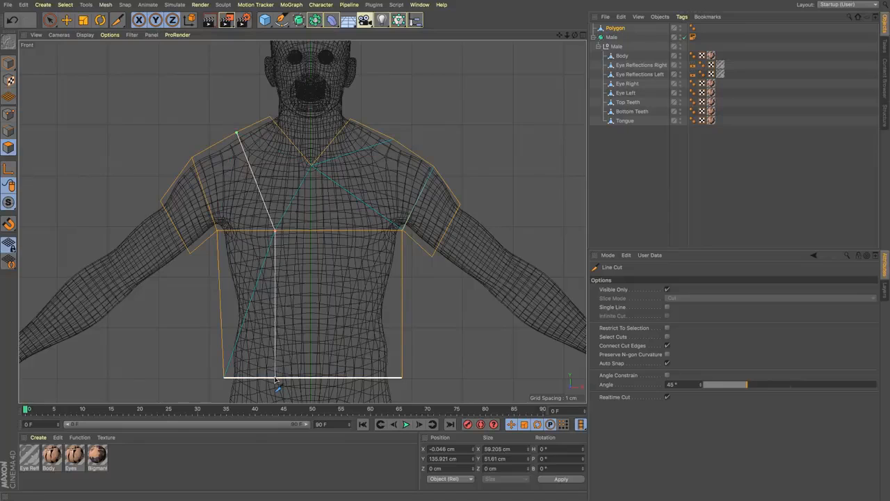
pyautogui.click(275, 379)
pyautogui.press('Escape')
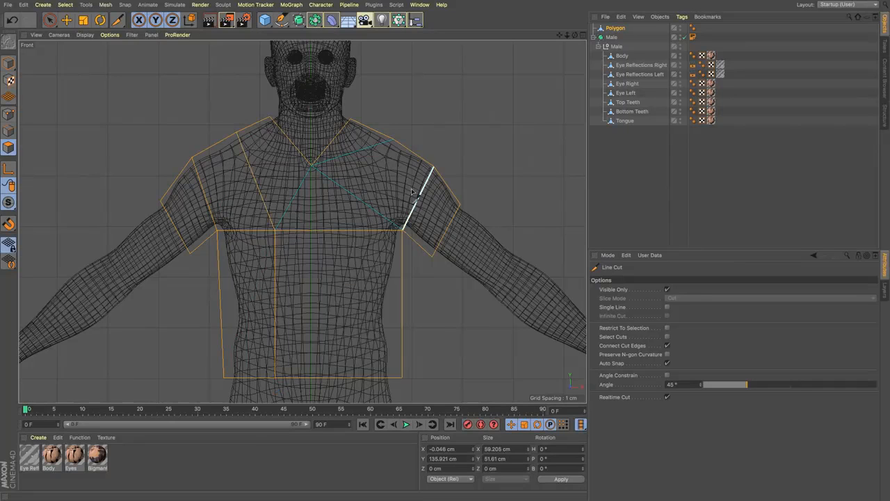
pyautogui.click(392, 141)
pyautogui.click(351, 231)
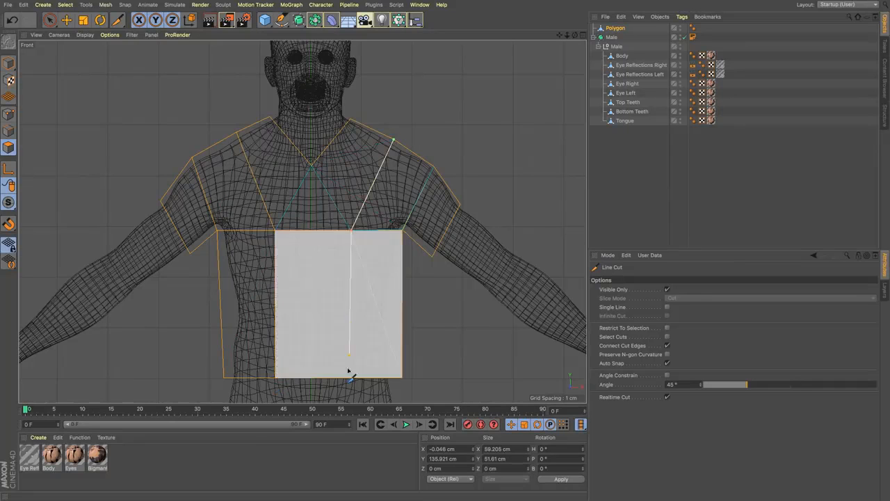
pyautogui.click(352, 377)
pyautogui.press('Escape')
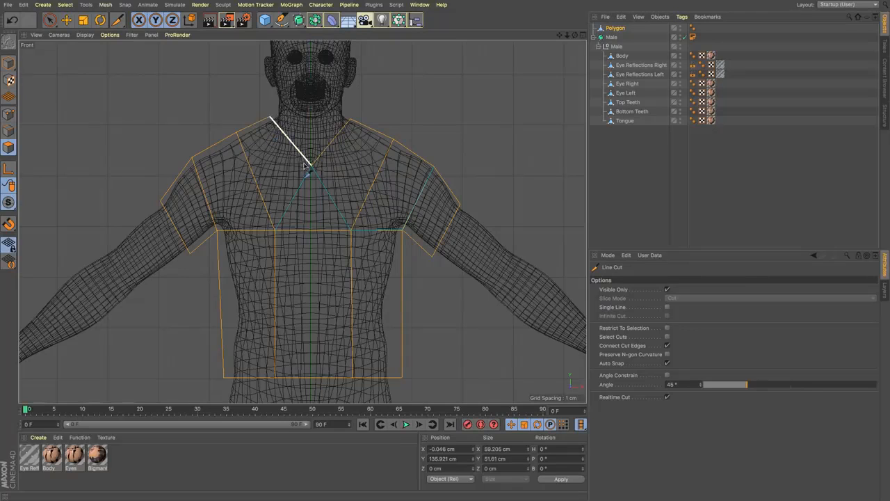
# Step: Cut the shirt down the centre from the neckline's V point to the hem, and subdivide the whole mesh
pyautogui.click(312, 167)
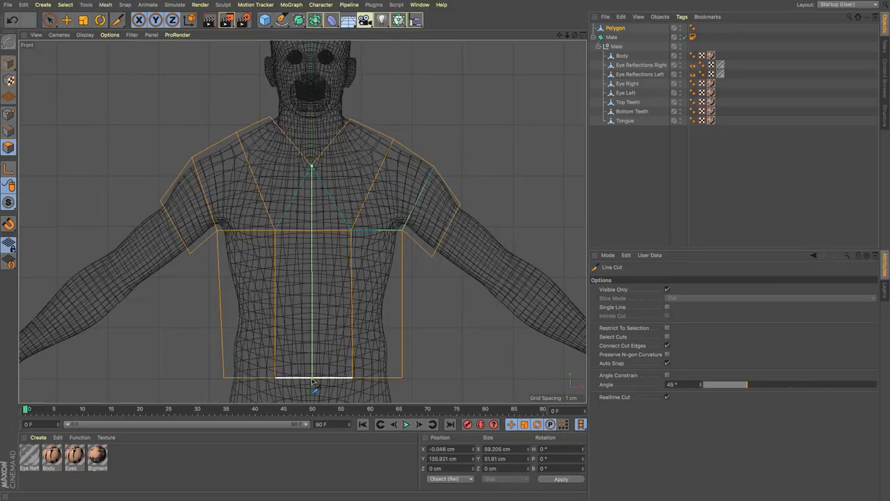
pyautogui.click(312, 379)
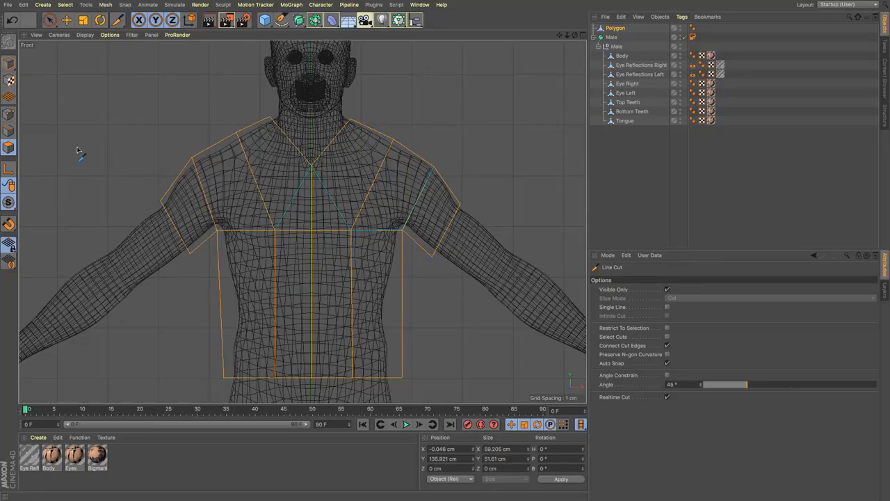
pyautogui.rightClick(436, 206)
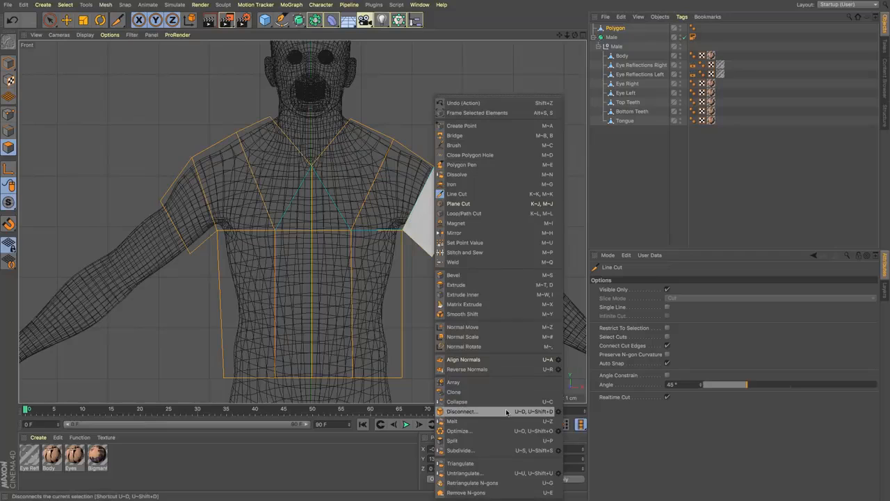
pyautogui.click(482, 450)
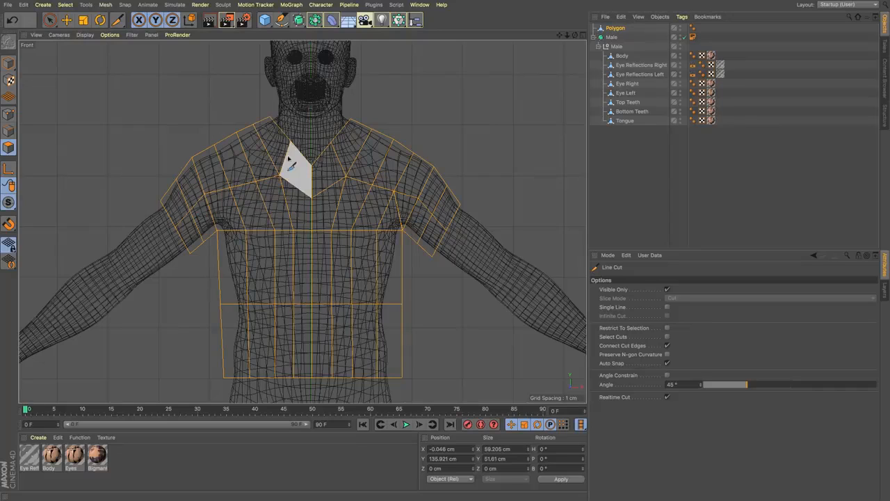
# Step: In edge editing, dissolve the short edge running up from the armpit on the character's left side
pyautogui.click(68, 21)
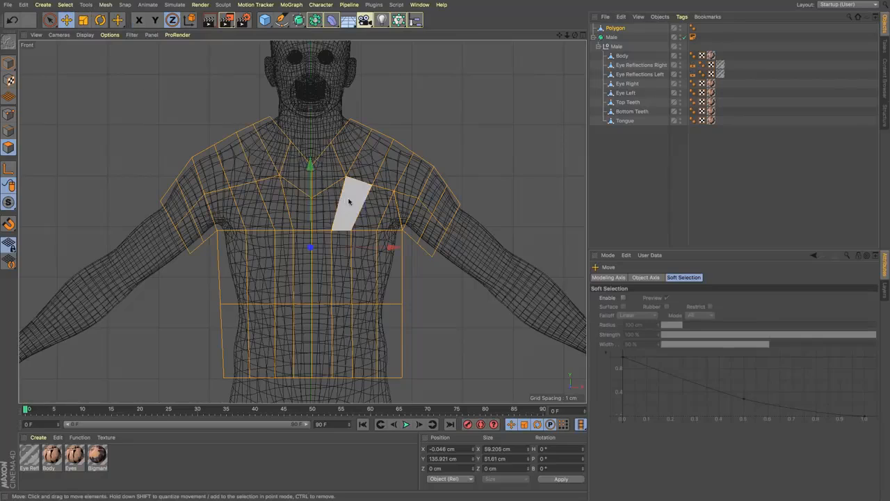
pyautogui.click(8, 131)
pyautogui.click(398, 210)
pyautogui.click(514, 128)
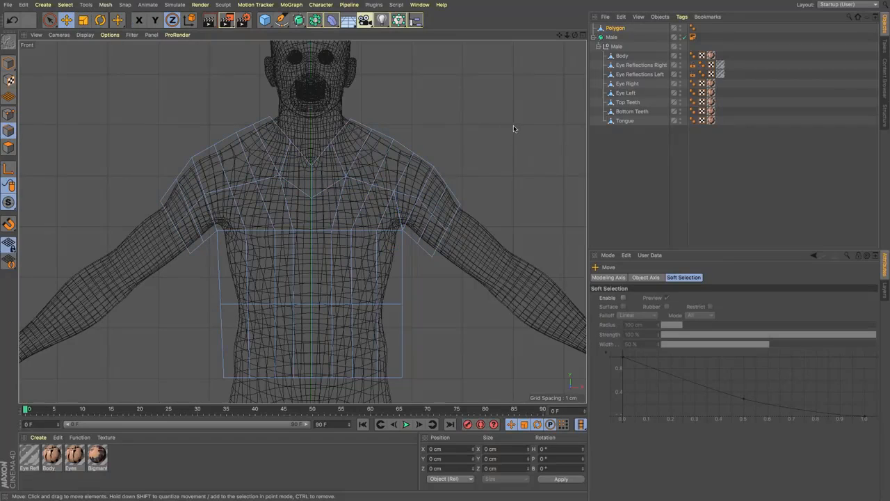
pyautogui.click(399, 210)
pyautogui.rightClick(453, 149)
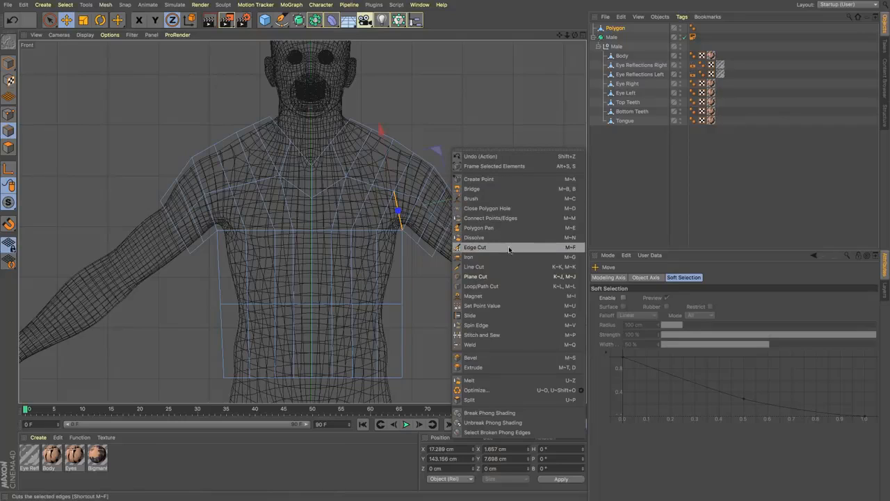
pyautogui.click(502, 239)
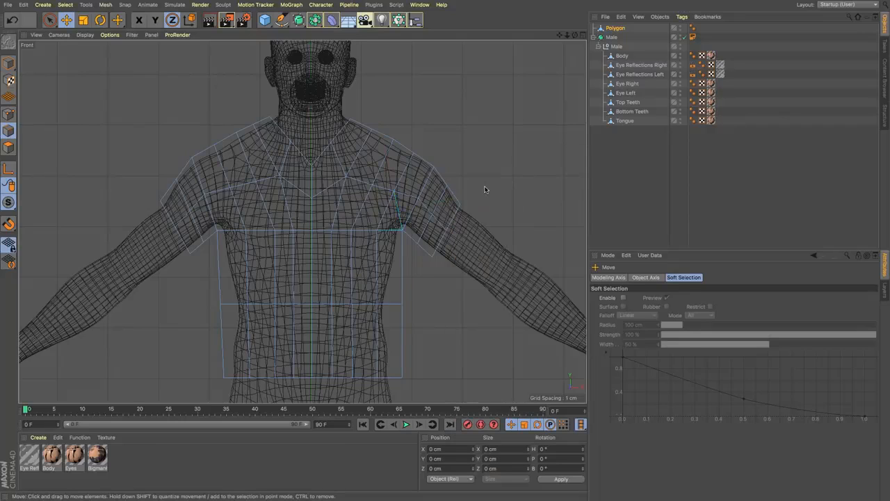
# Step: Select the overlapping points at the character's left armpit, including hidden ones, and weld them into one point
pyautogui.press('F1')
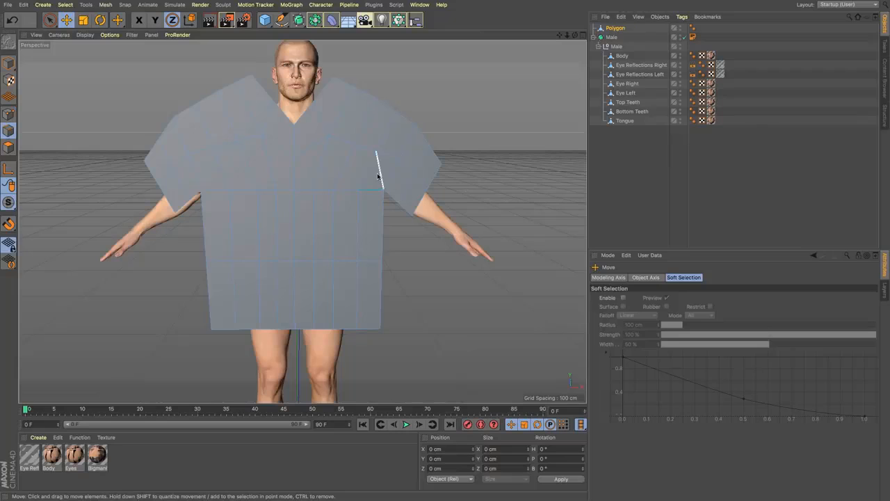
pyautogui.scroll(2, 371, 194)
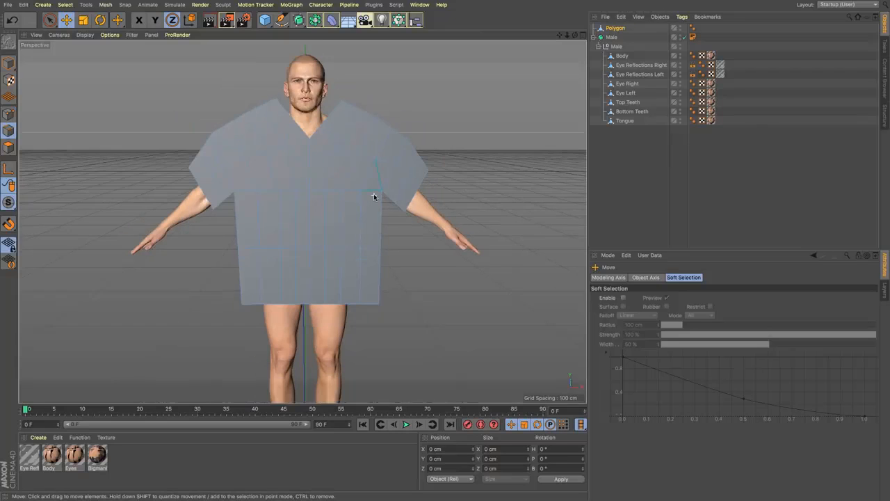
pyautogui.scroll(4, 374, 195)
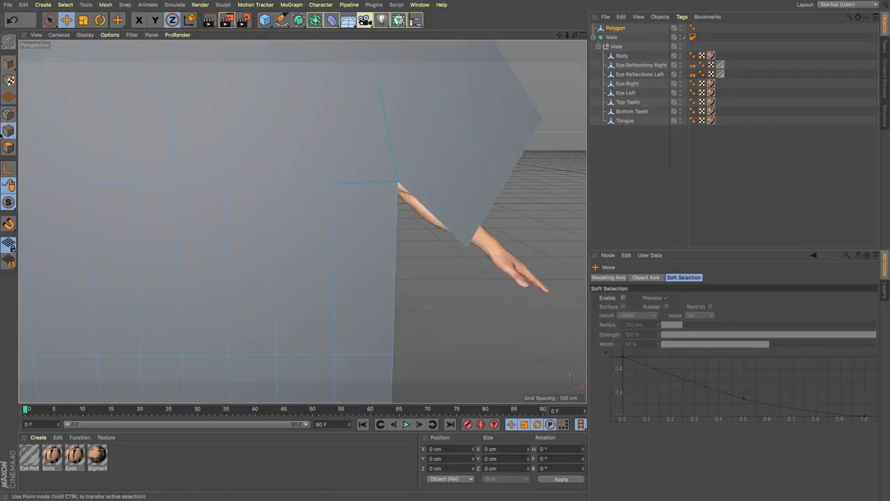
pyautogui.click(9, 114)
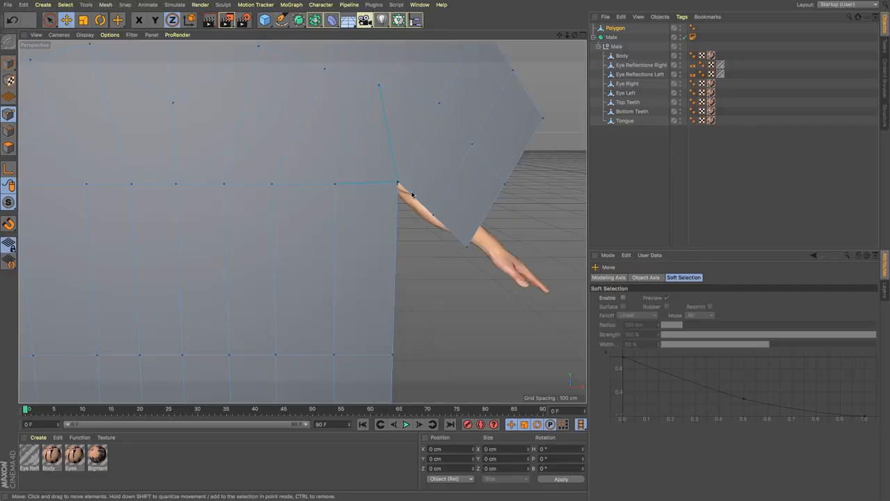
pyautogui.click(49, 19)
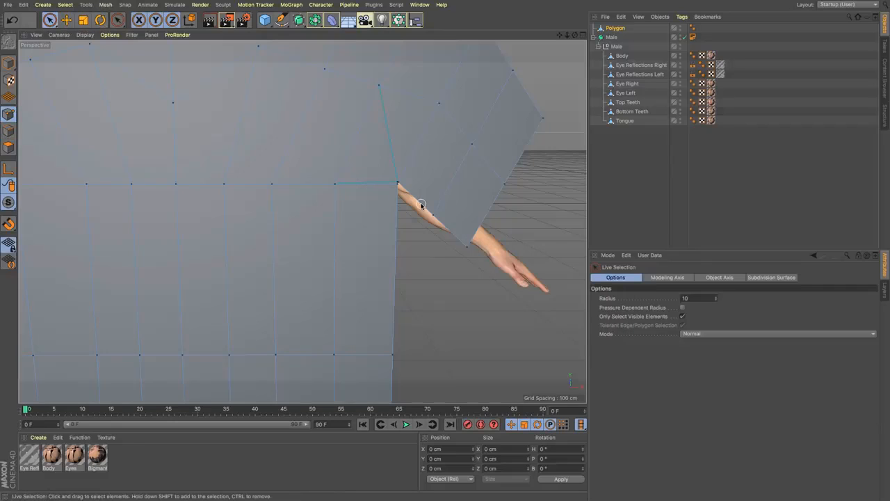
pyautogui.click(682, 316)
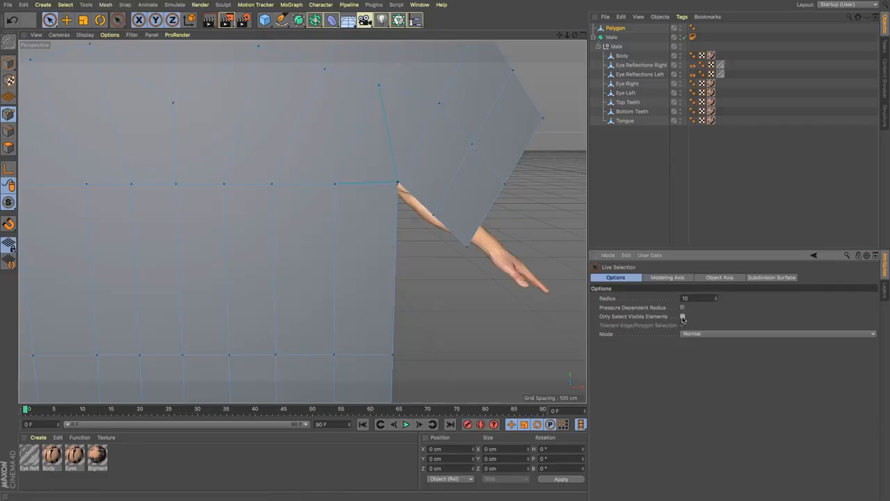
pyautogui.click(397, 183)
pyautogui.rightClick(437, 169)
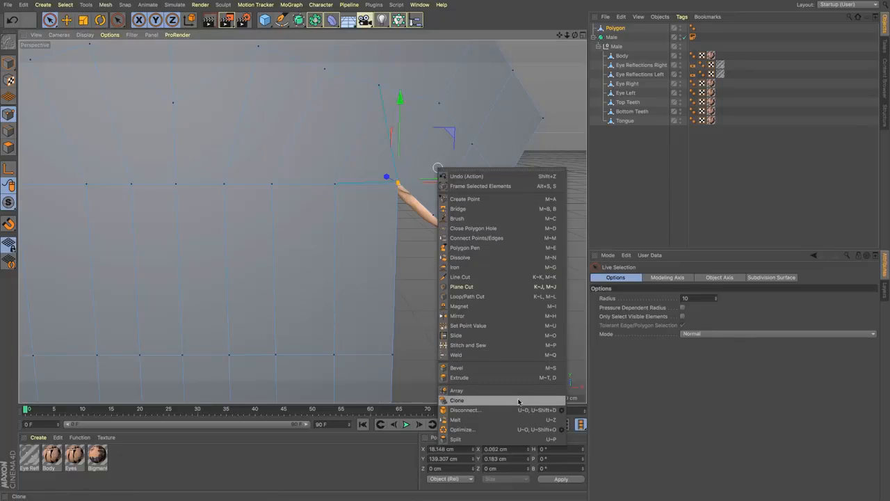
pyautogui.click(501, 356)
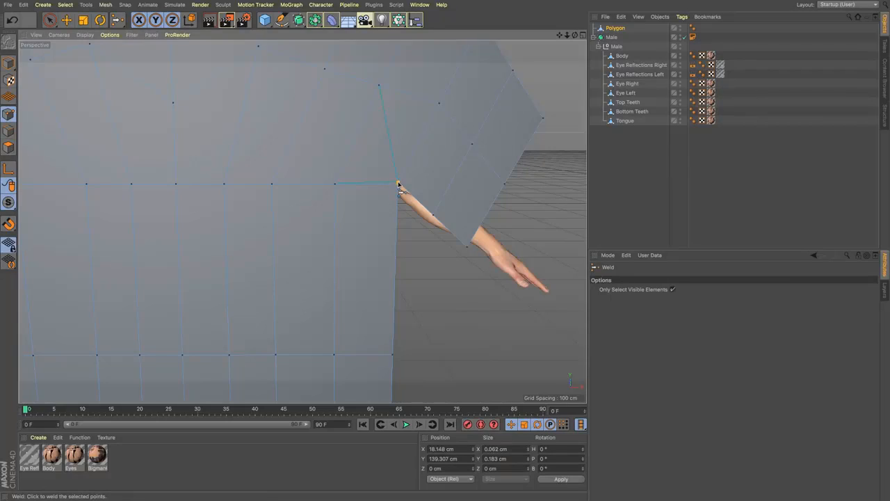
pyautogui.click(398, 185)
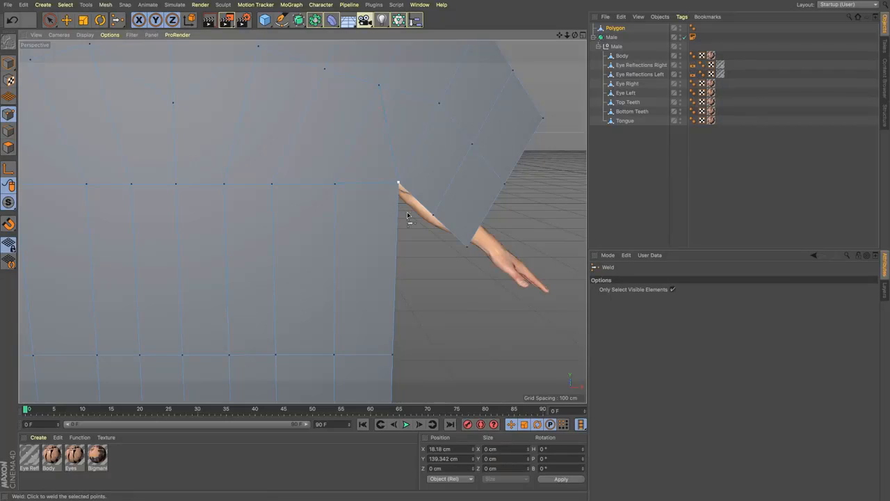
# Step: Return to edge editing and dissolve the remaining edge above the welded armpit point
pyautogui.click(8, 131)
pyautogui.click(66, 19)
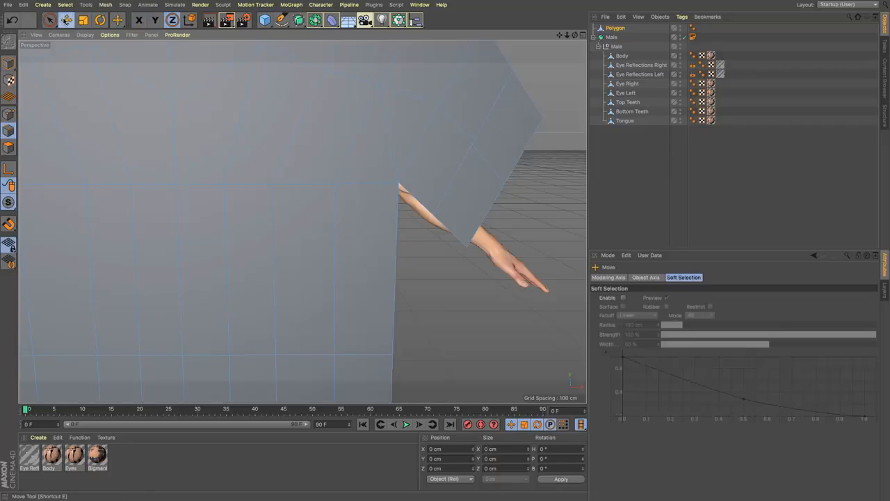
pyautogui.click(393, 154)
pyautogui.rightClick(477, 159)
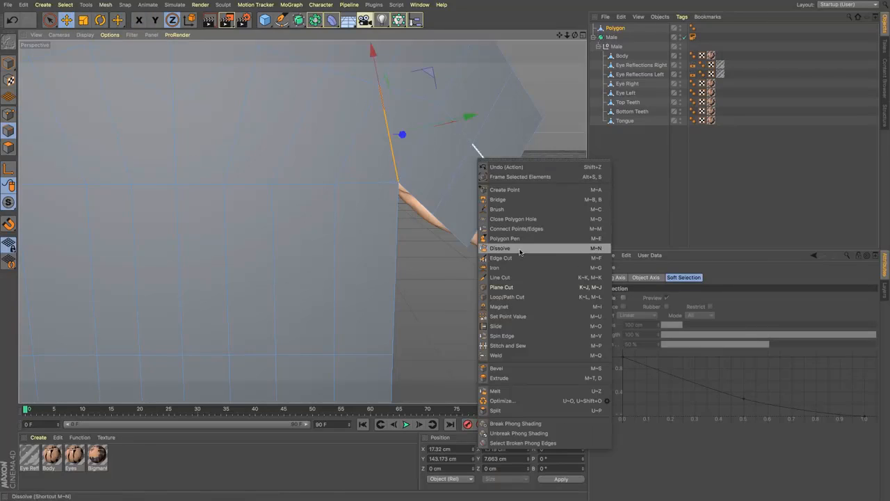
pyautogui.click(520, 249)
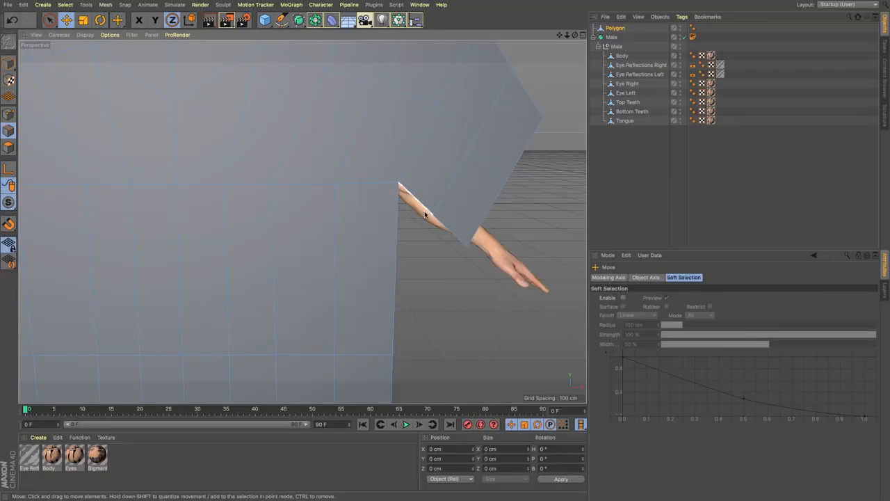
# Step: Working in the right view, move the whole shirt polygon along Z to about -16.7 cm, close in front of the body
pyautogui.scroll(2, 425, 214)
pyautogui.press('F4')
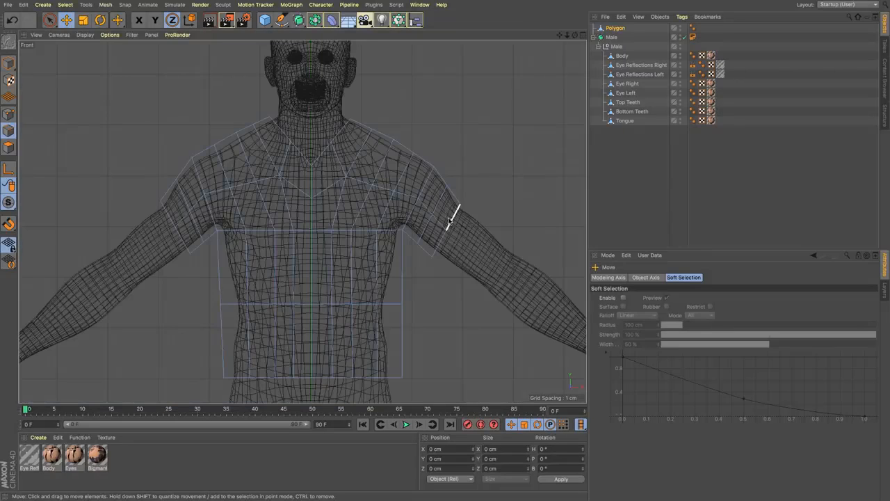
pyautogui.press('F3')
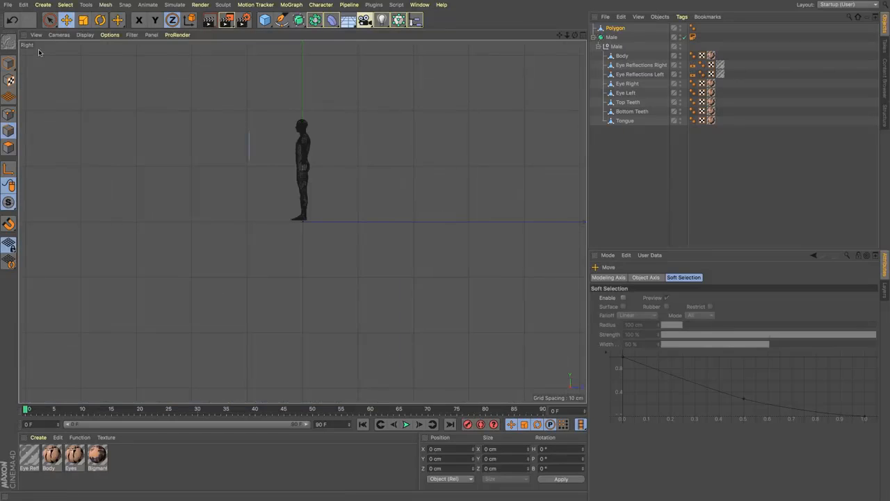
pyautogui.click(9, 63)
pyautogui.click(139, 19)
pyautogui.click(154, 20)
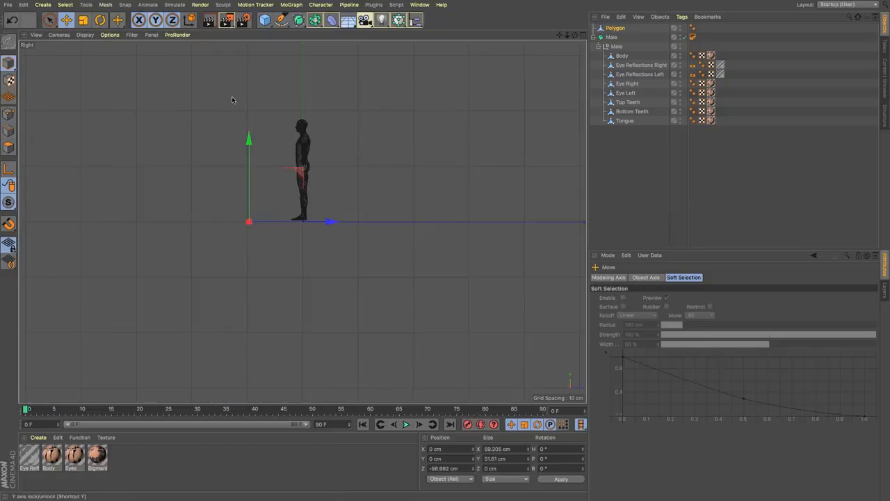
pyautogui.moveTo(328, 221); pyautogui.dragTo(373, 224)
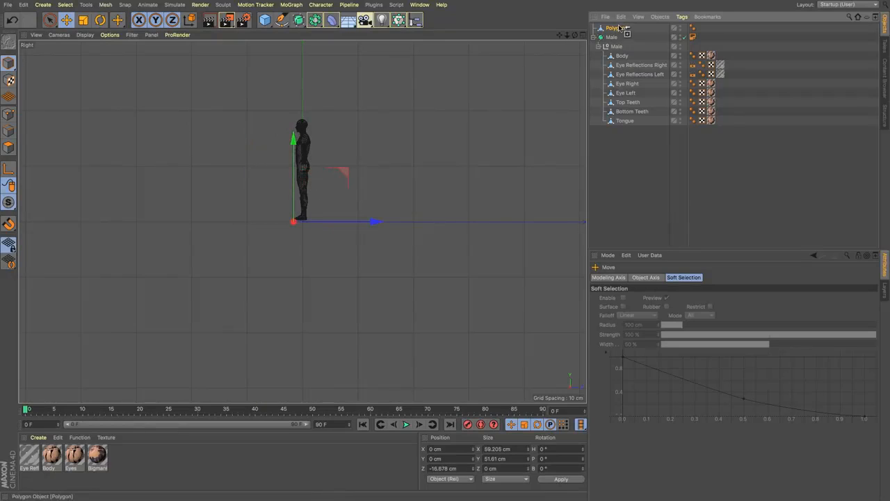
# Step: Duplicate the shirt polygon behind the body at about Z 18.9 cm and merge both panels with Connect Objects + Delete
pyautogui.keyDown('ctrl'); pyautogui.moveTo(619, 28); pyautogui.dragTo(619, 27); pyautogui.keyUp('ctrl')
pyautogui.moveTo(375, 223); pyautogui.dragTo(397, 224)
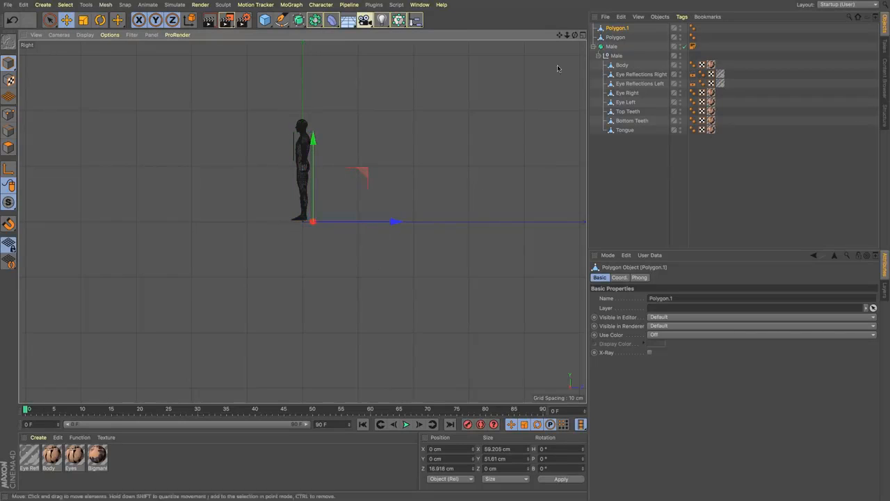
pyautogui.keyDown('ctrl'); pyautogui.click(613, 38); pyautogui.keyUp('ctrl')
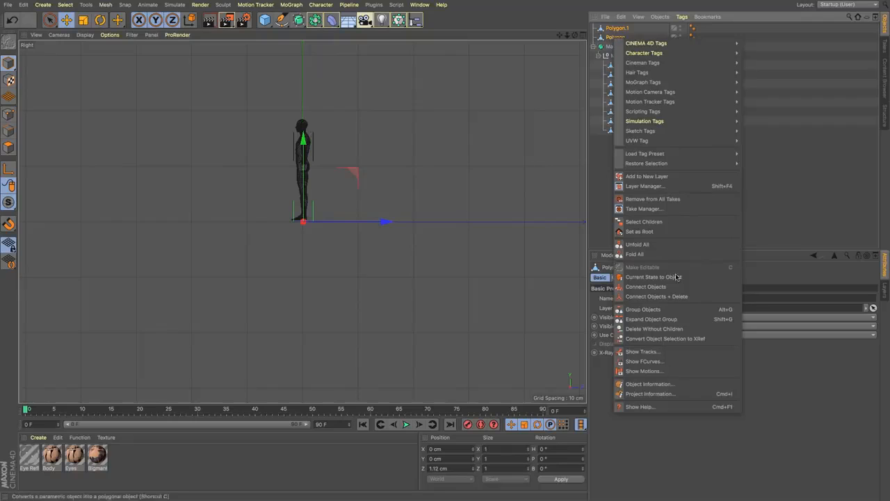
pyautogui.click(654, 297)
# Step: In the perspective view, bridge the front and back panel edges one by one across the character's left shoulder and sleeve top
pyautogui.press('F1')
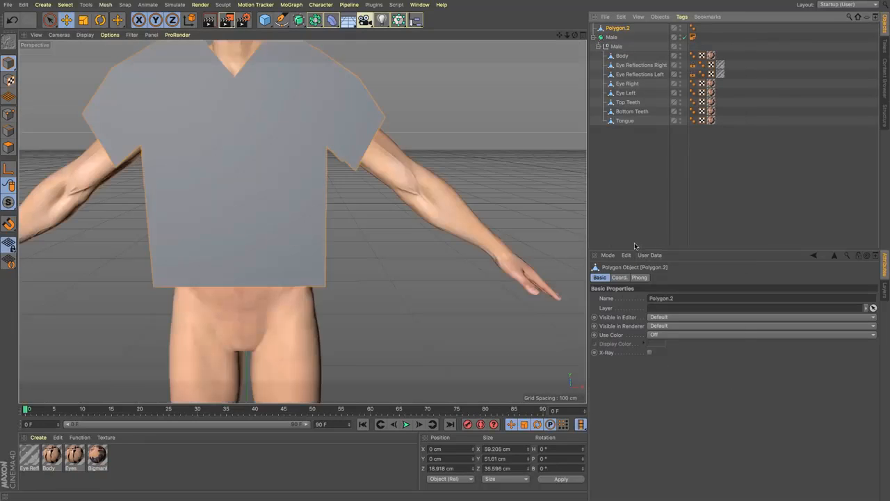
pyautogui.keyDown('alt'); pyautogui.moveTo(302, 221); pyautogui.dragTo(302, 171); pyautogui.keyUp('alt')
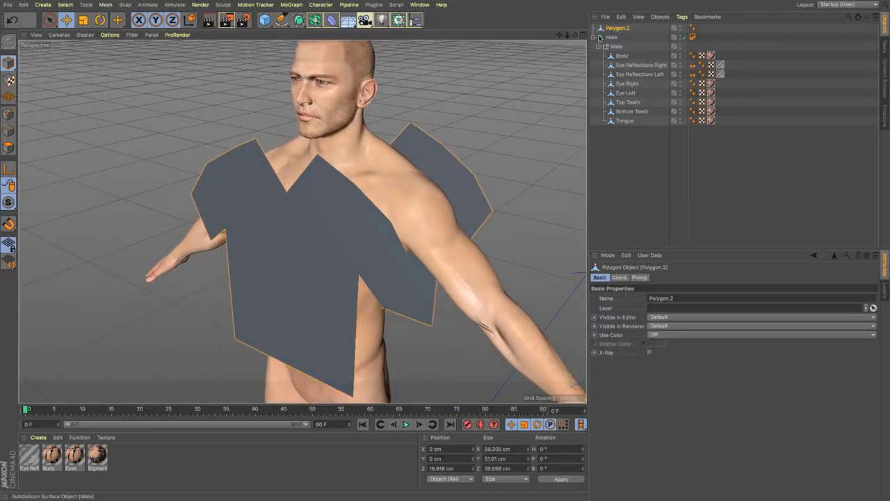
pyautogui.click(8, 130)
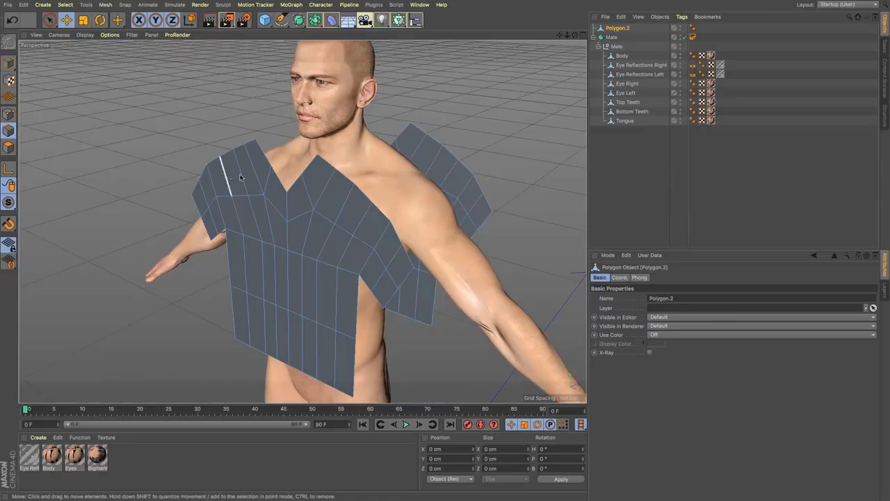
pyautogui.press('m')
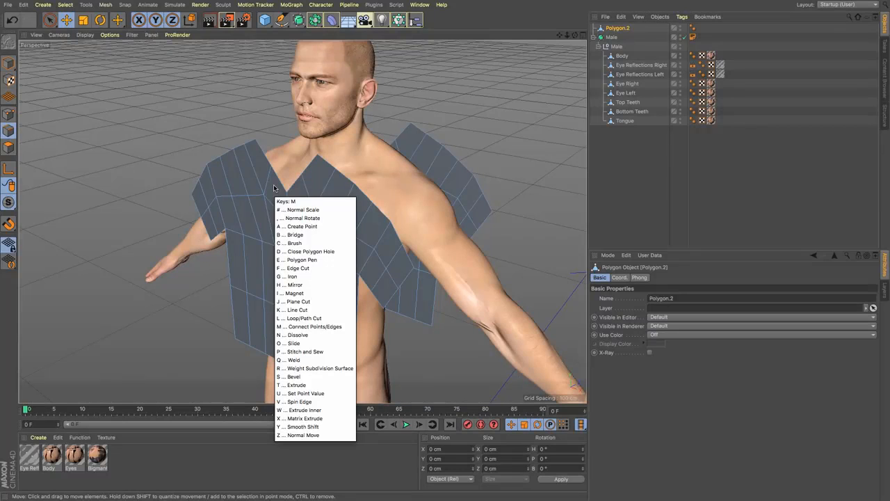
pyautogui.press('b')
pyautogui.moveTo(327, 161); pyautogui.dragTo(434, 134)
pyautogui.moveTo(345, 180); pyautogui.dragTo(436, 144)
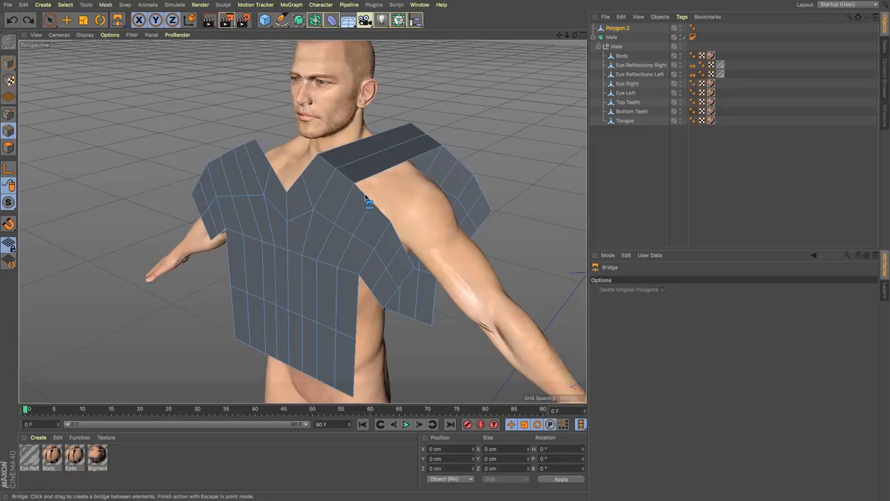
pyautogui.moveTo(364, 196); pyautogui.dragTo(456, 161)
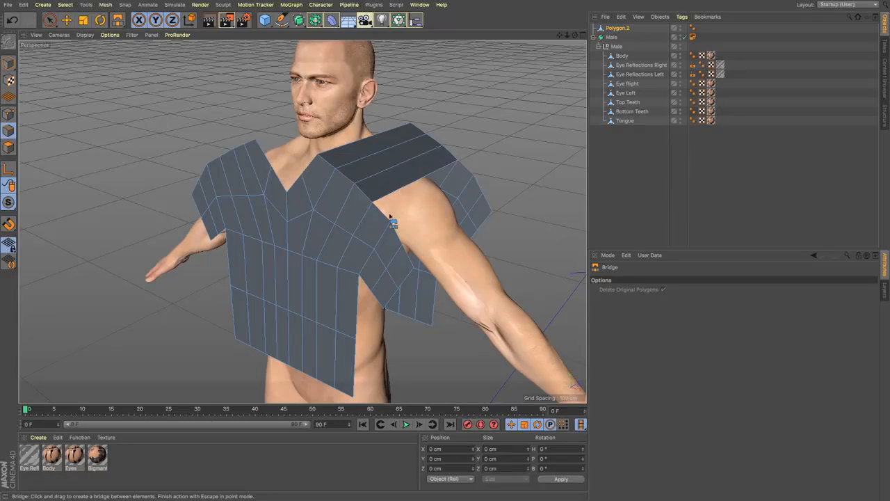
pyautogui.moveTo(382, 215); pyautogui.dragTo(465, 168)
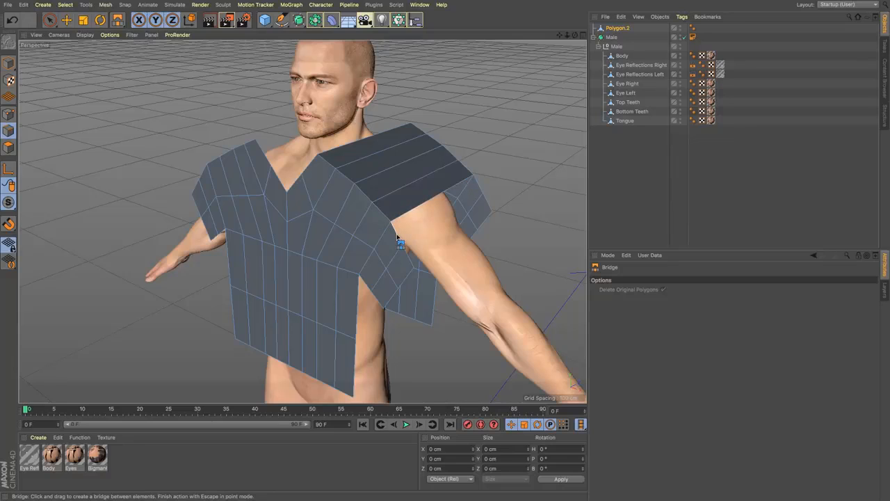
pyautogui.moveTo(395, 233); pyautogui.dragTo(476, 185)
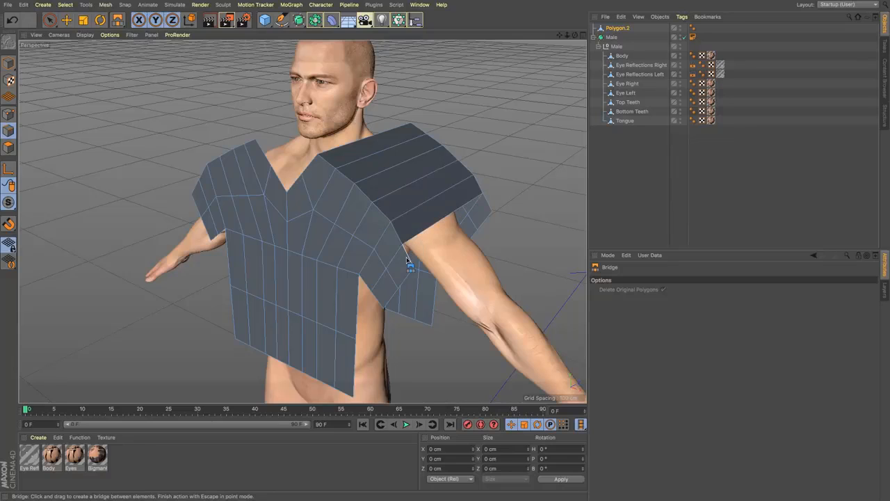
pyautogui.moveTo(408, 258); pyautogui.dragTo(489, 212)
# Step: Bridge the remaining front and back edges under the sleeves and down the sides of the torso, leaving the sleeve openings and hem open
pyautogui.moveTo(396, 254)
pyautogui.keyDown('alt'); pyautogui.mouseDown()
pyautogui.moveTo(413, 185)
pyautogui.moveTo(401, 142)
pyautogui.moveTo(408, 260)
pyautogui.mouseUp(); pyautogui.keyUp('alt')
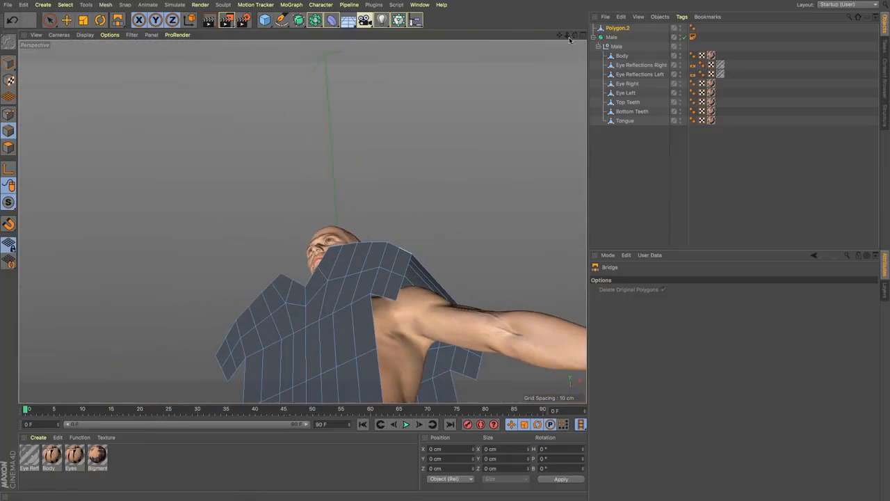
pyautogui.keyDown('alt'); pyautogui.moveTo(407, 252); pyautogui.dragTo(397, 171, button='middle'); pyautogui.keyUp('alt')
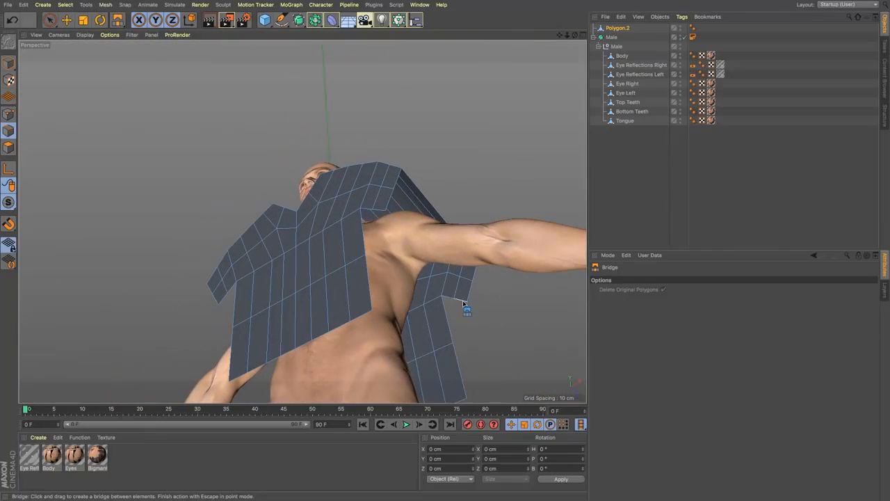
pyautogui.moveTo(376, 214); pyautogui.dragTo(464, 393)
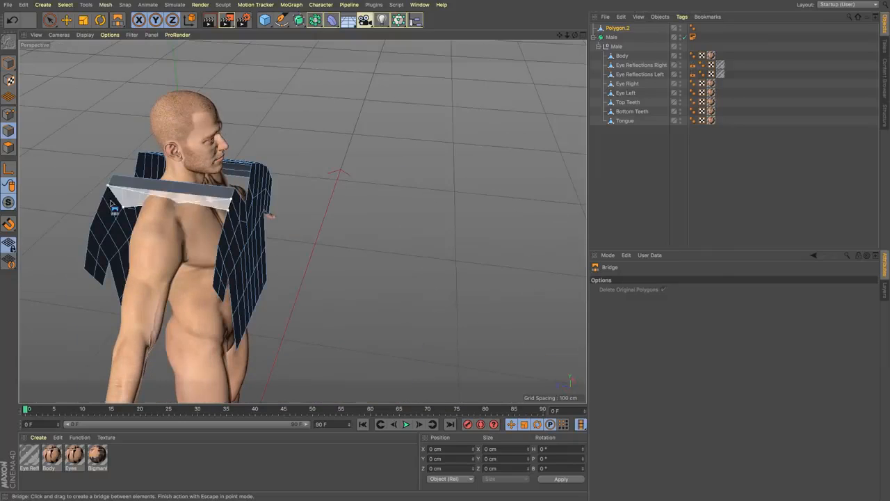
pyautogui.moveTo(139, 202); pyautogui.dragTo(139, 278)
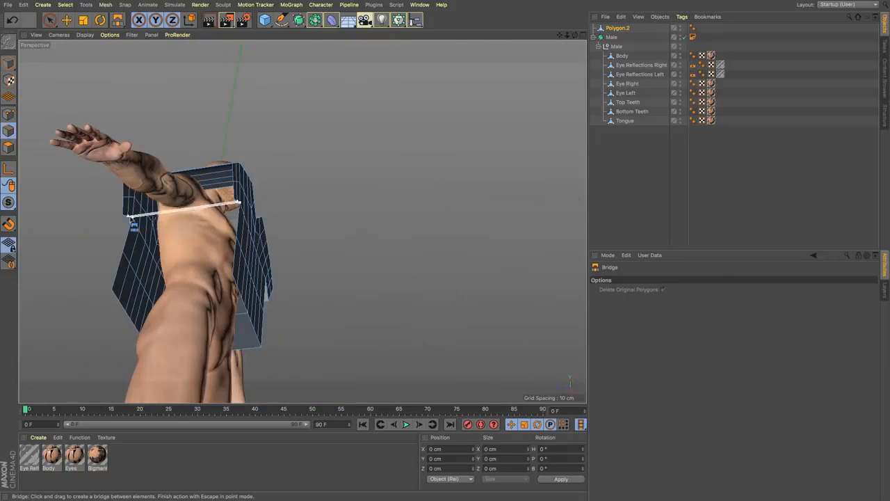
pyautogui.moveTo(131, 218); pyautogui.dragTo(124, 251)
pyautogui.moveTo(123, 251); pyautogui.dragTo(113, 287)
# Step: Select all of the shirt's polygons in polygon mode and align their normals
pyautogui.click(8, 148)
pyautogui.press('super+a')
pyautogui.press('e')
pyautogui.click(618, 28)
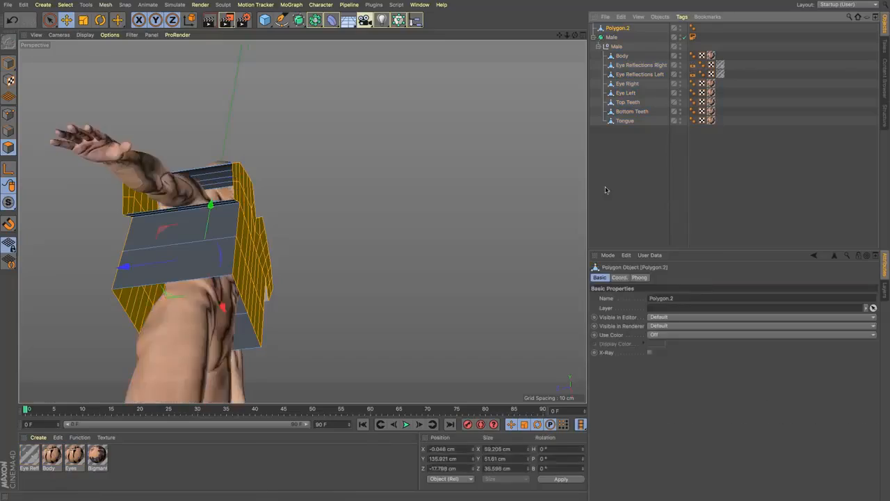
pyautogui.press('super+a')
pyautogui.keyDown('alt'); pyautogui.moveTo(243, 228); pyautogui.dragTo(69, 293); pyautogui.keyUp('alt')
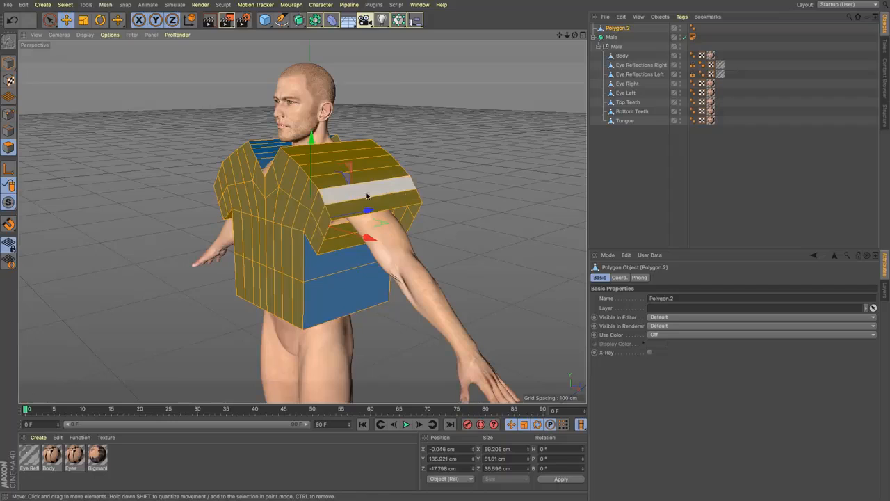
pyautogui.rightClick(362, 273)
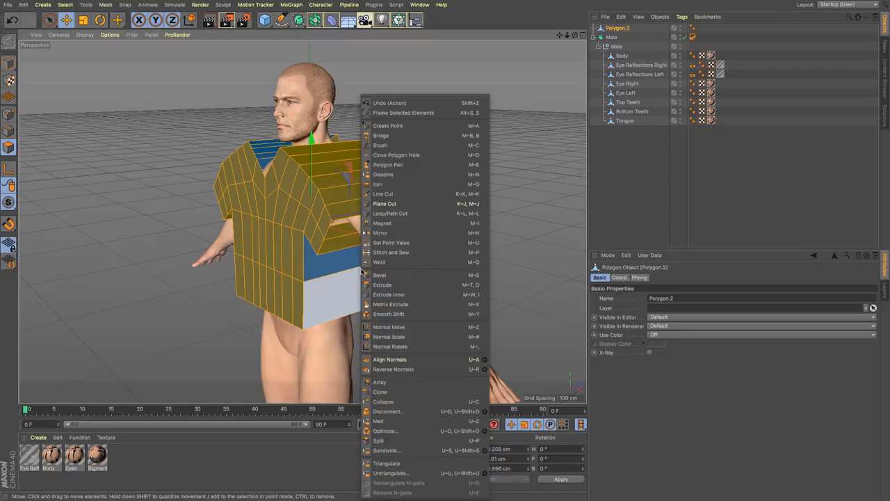
pyautogui.click(401, 360)
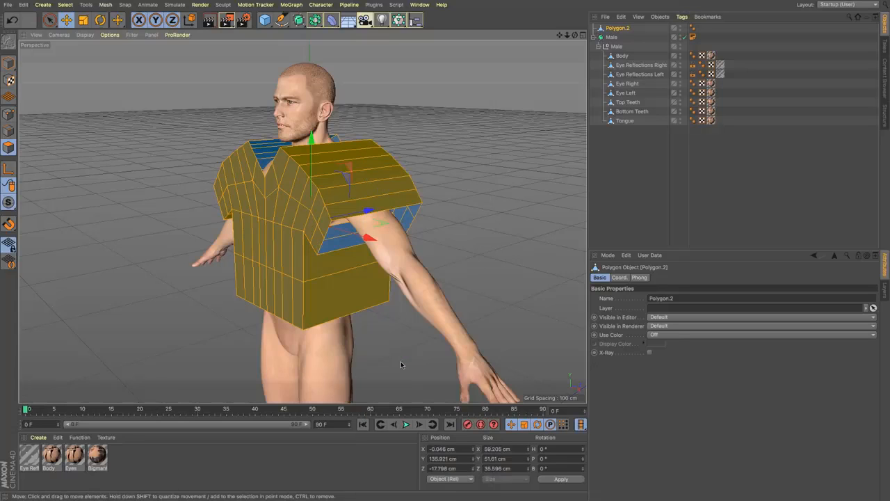
# Step: In the right view, select only the bridged polygons between the front and back panels using Live Selection, including hidden ones
pyautogui.keyDown('alt'); pyautogui.moveTo(343, 261); pyautogui.dragTo(303, 221); pyautogui.keyUp('alt')
pyautogui.scroll(-1, 294, 218)
pyautogui.scroll(5, 295, 219)
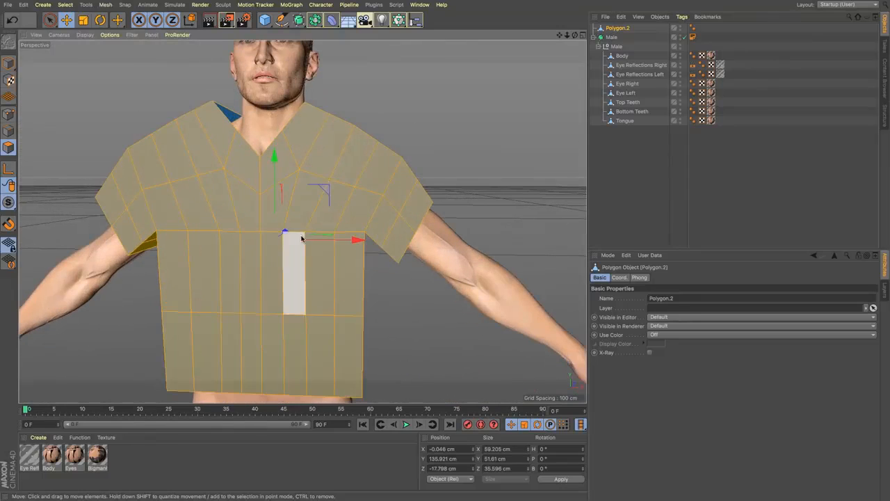
pyautogui.keyDown('alt'); pyautogui.moveTo(249, 203); pyautogui.dragTo(325, 213, button='middle'); pyautogui.keyUp('alt')
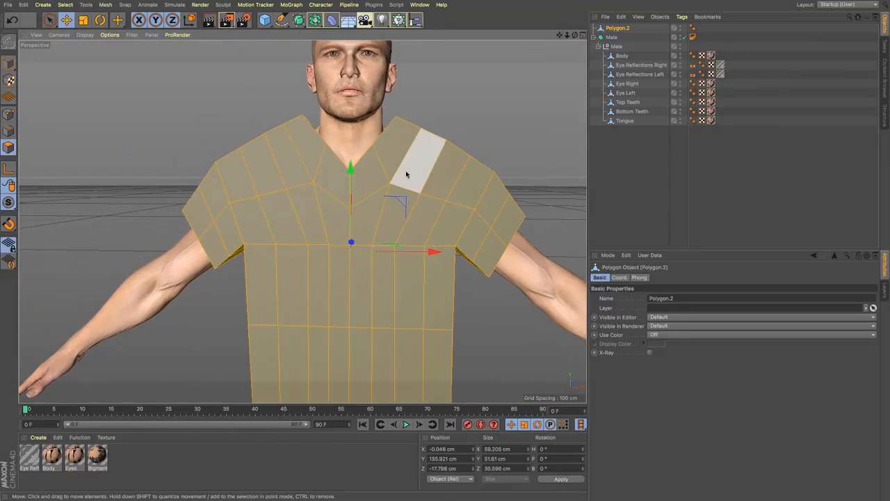
pyautogui.keyDown('alt'); pyautogui.moveTo(400, 204); pyautogui.dragTo(343, 208); pyautogui.keyUp('alt')
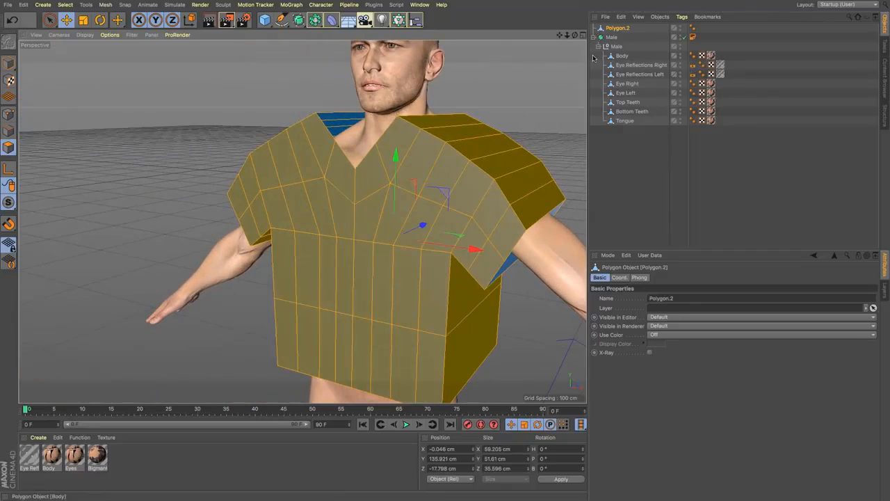
pyautogui.press('F4')
pyautogui.press('F3')
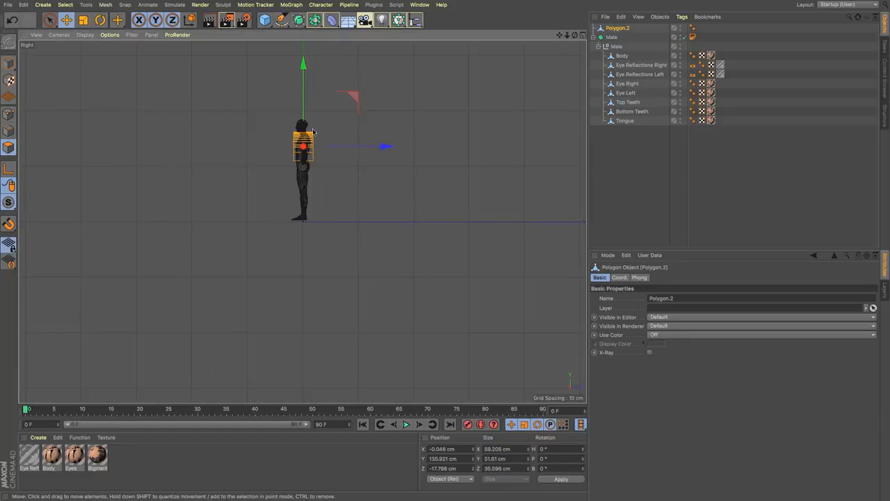
pyautogui.scroll(8, 295, 138)
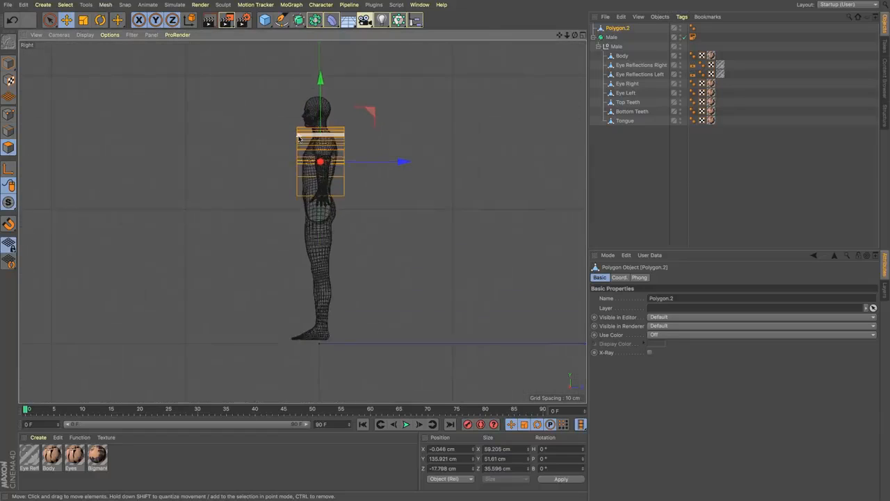
pyautogui.click(49, 20)
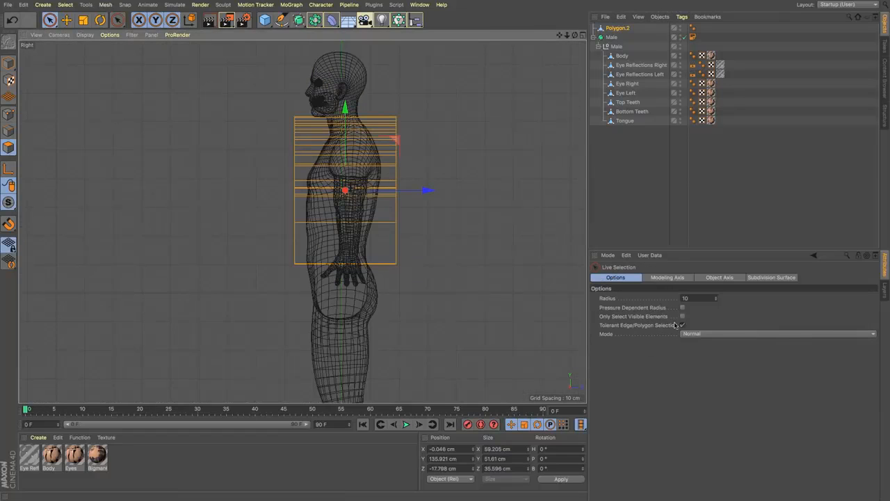
pyautogui.click(432, 296)
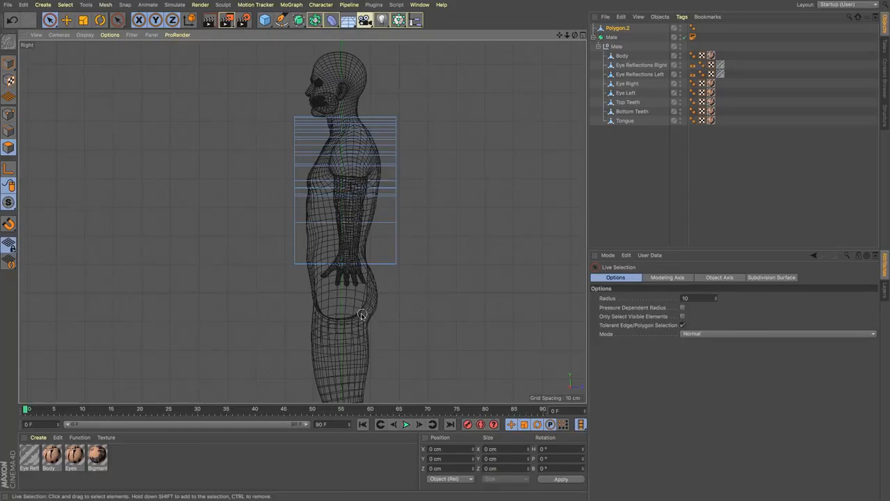
pyautogui.moveTo(364, 312); pyautogui.dragTo(370, 78)
pyautogui.press('F1')
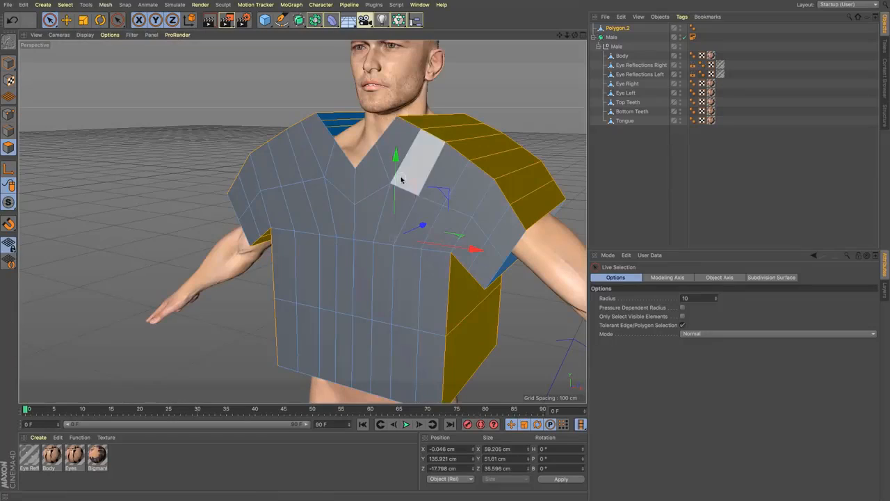
# Step: Add a Cloth simulation tag to the shirt object Polygon.2
pyautogui.moveTo(559, 35); pyautogui.dragTo(513, 29)
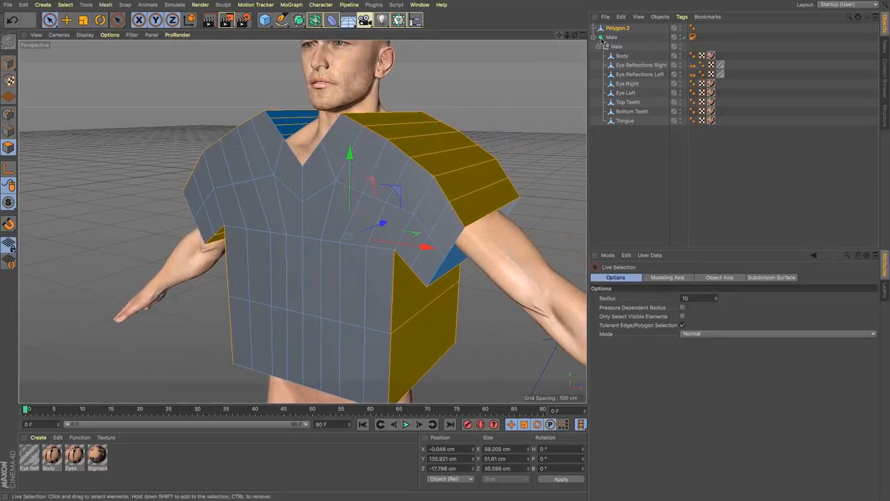
pyautogui.click(681, 17)
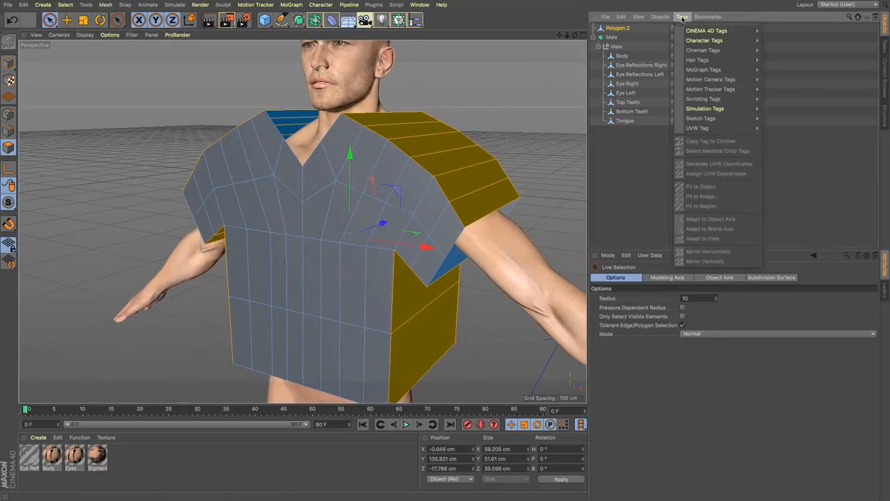
pyautogui.moveTo(691, 32)
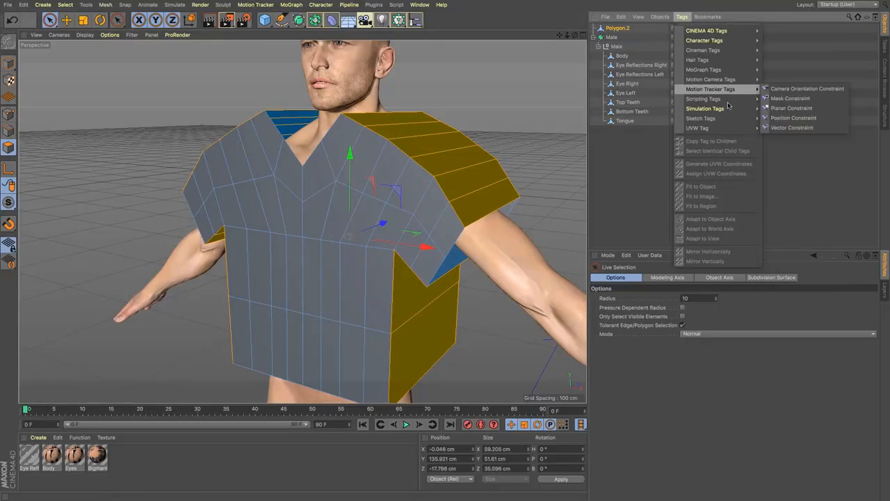
pyautogui.moveTo(741, 109)
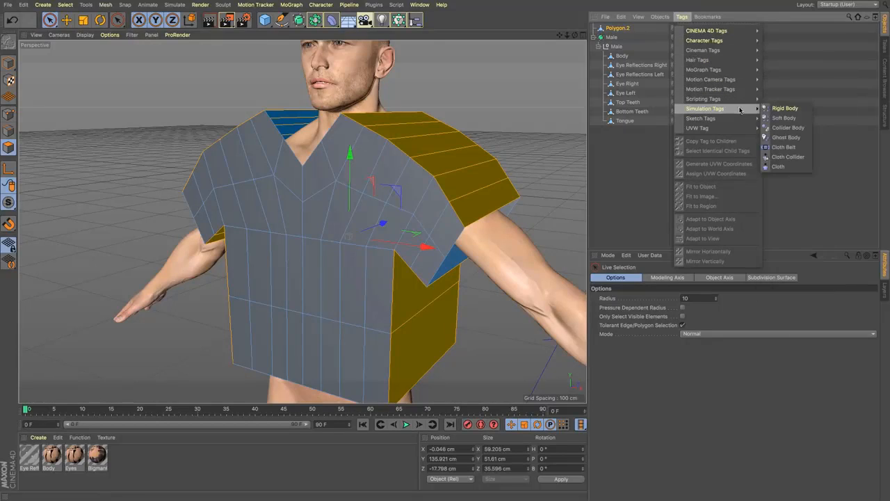
pyautogui.click(779, 166)
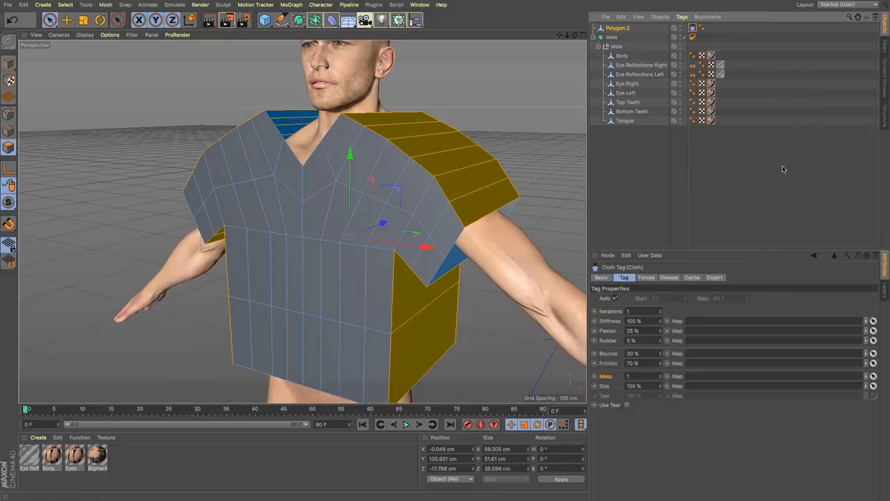
# Step: Add a Cloth Collider simulation tag to the Male subdivision surface object
pyautogui.click(612, 37)
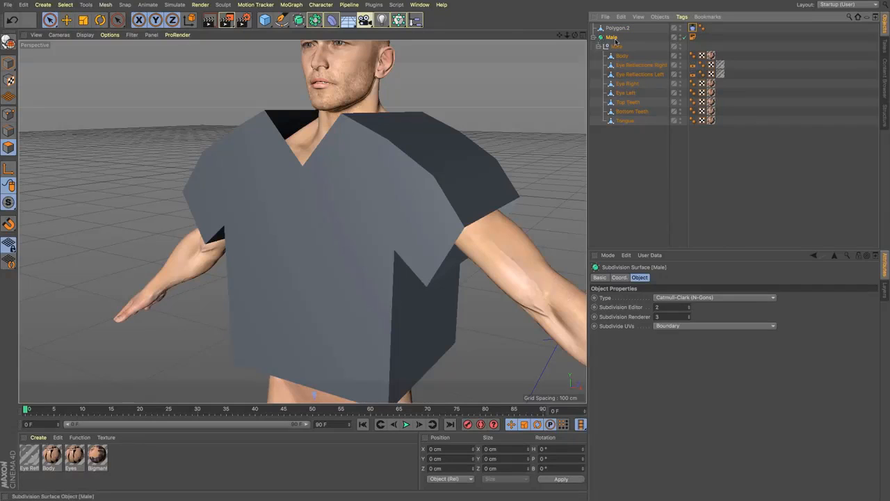
pyautogui.click(682, 17)
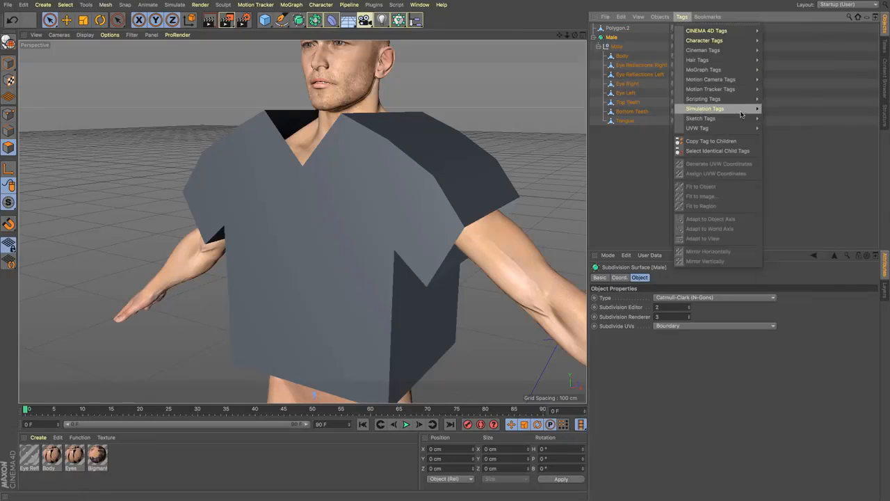
pyautogui.moveTo(741, 114)
pyautogui.click(788, 156)
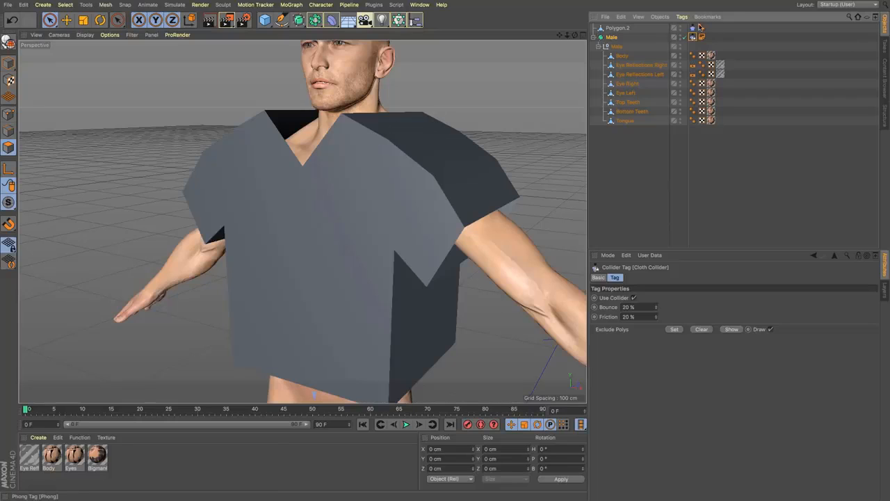
# Step: Enable Dress Mode on Polygon.2's Cloth tag and set the selected bridged polygons as its seam polygons
pyautogui.click(693, 29)
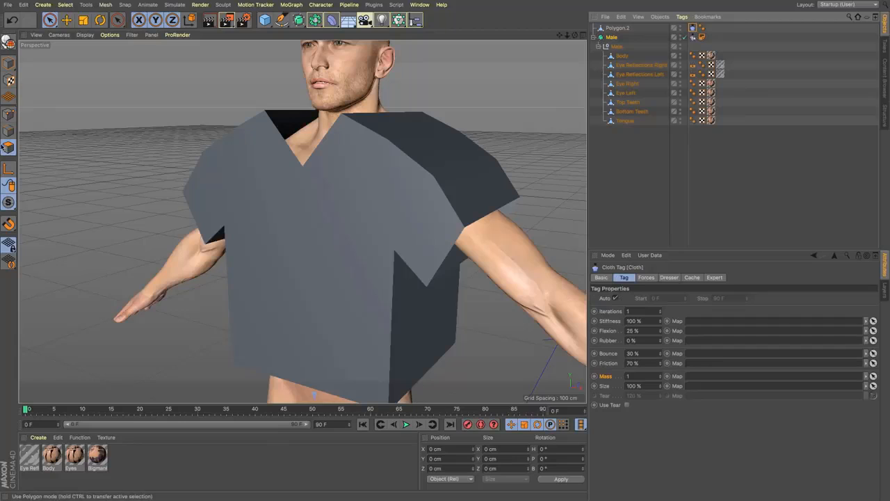
pyautogui.click(617, 28)
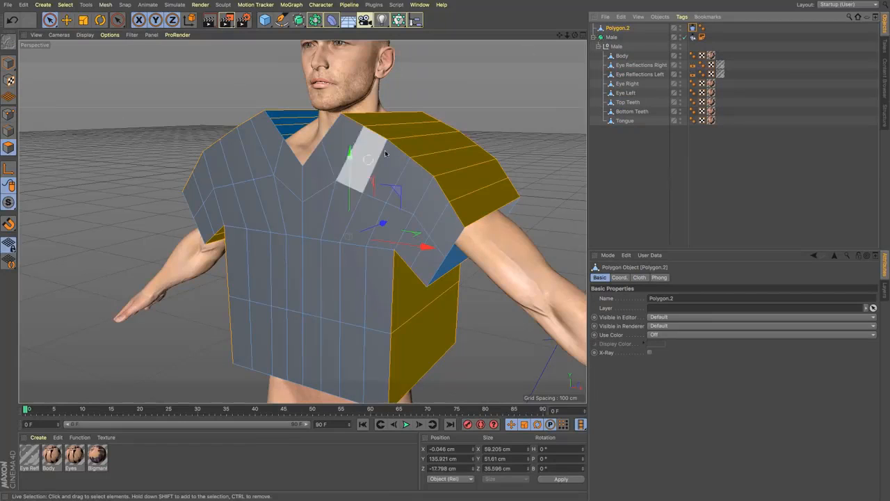
pyautogui.click(693, 28)
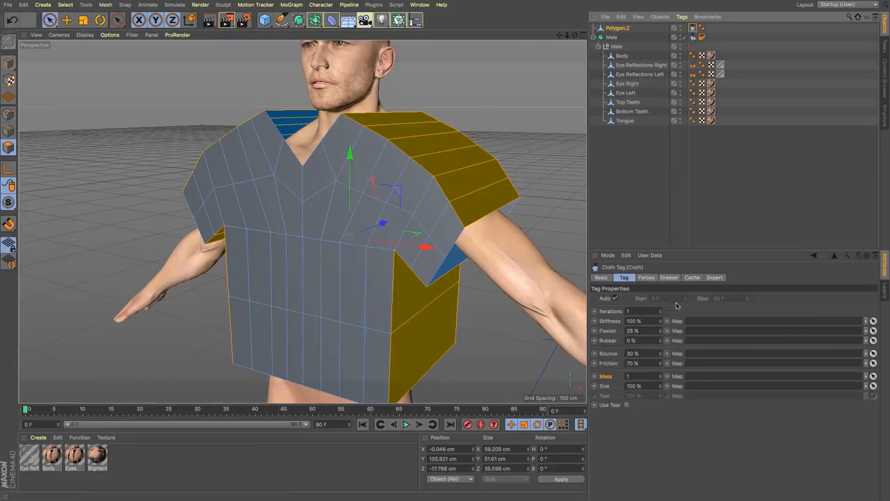
pyautogui.click(670, 277)
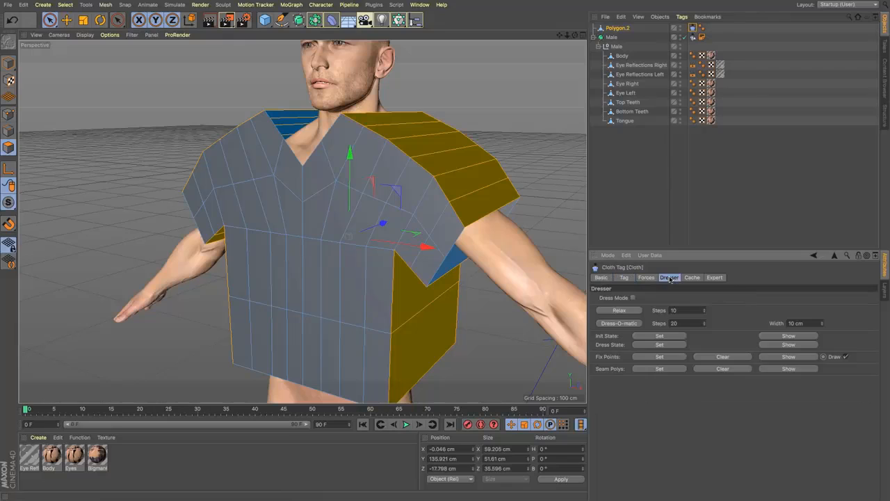
pyautogui.click(633, 297)
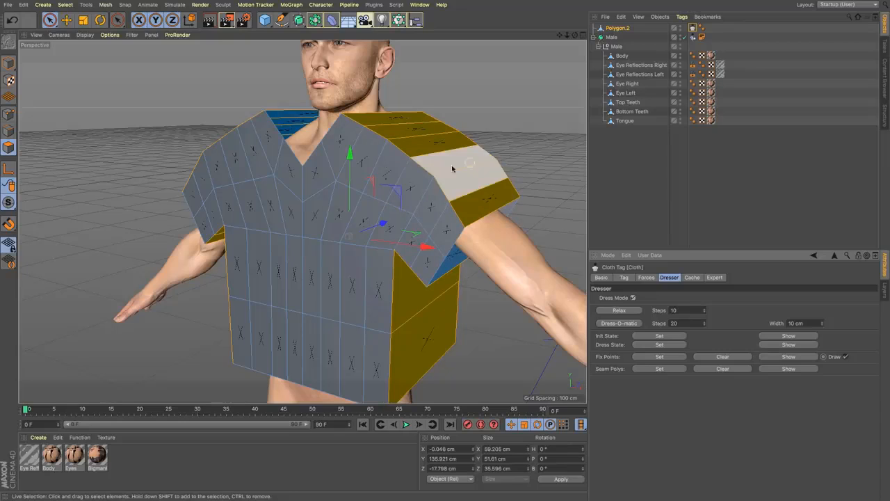
pyautogui.click(660, 369)
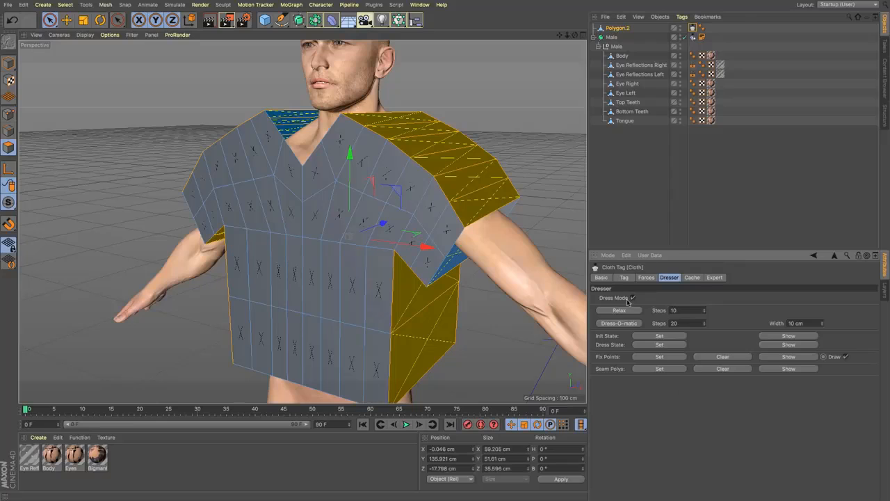
# Step: Run Dress-O-matic on the shirt with 20 steps and a 10 cm width, and check the seams from the side
pyautogui.click(620, 324)
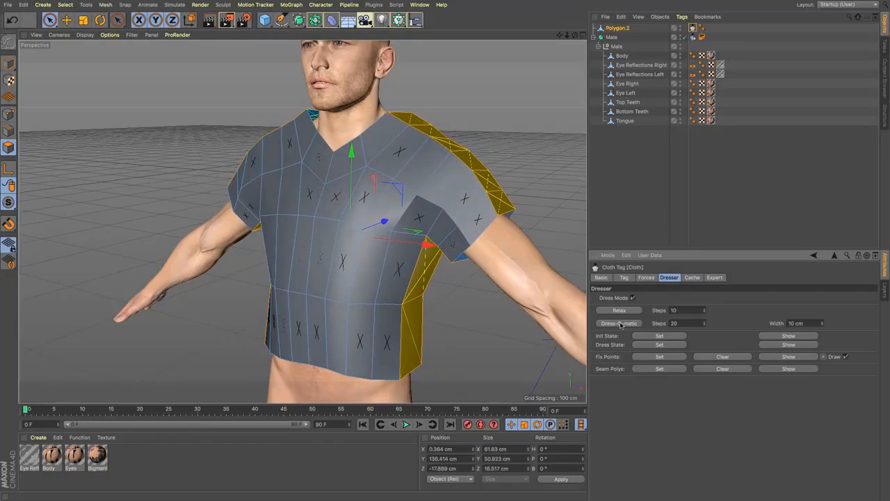
pyautogui.keyDown('alt'); pyautogui.moveTo(302, 221); pyautogui.dragTo(301, 221); pyautogui.keyUp('alt')
pyautogui.moveTo(574, 35); pyautogui.dragTo(574, 34)
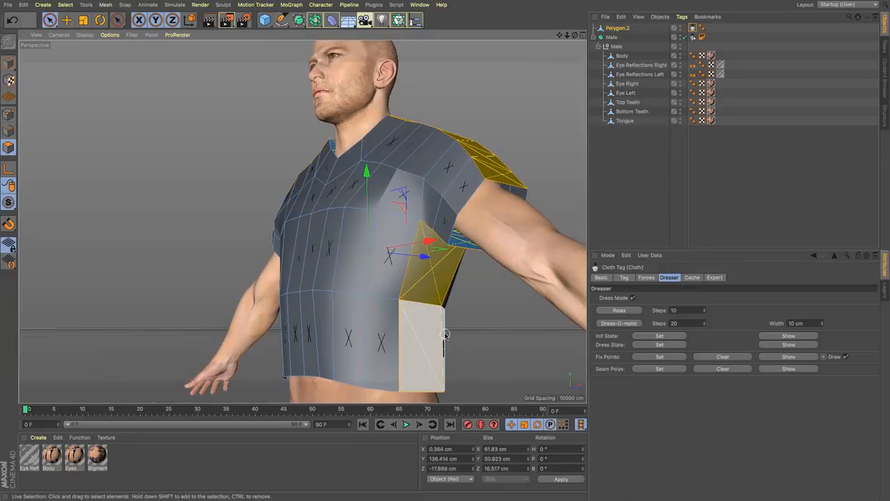
pyautogui.keyDown('shift'); pyautogui.click(411, 333); pyautogui.keyUp('shift')
pyautogui.moveTo(575, 35); pyautogui.dragTo(575, 34)
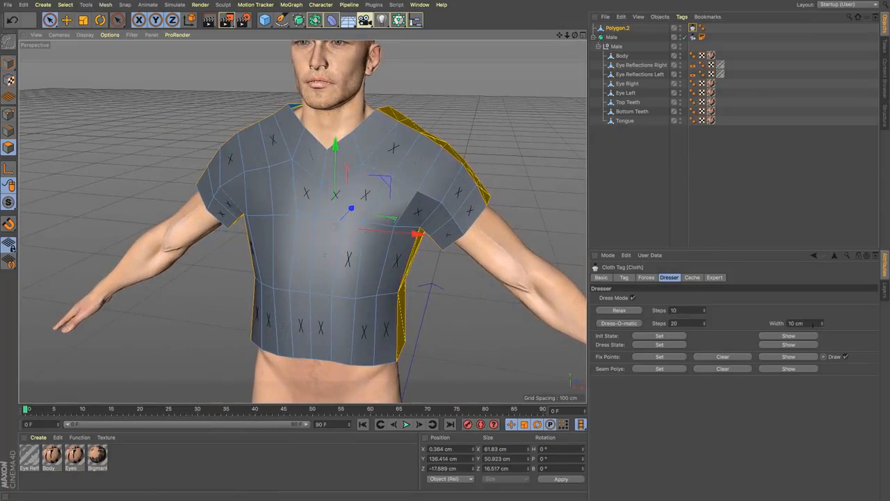
# Step: Set the Dress-O-matic width to 2.5 cm and run it again to pull the seams tighter
pyautogui.click(811, 323)
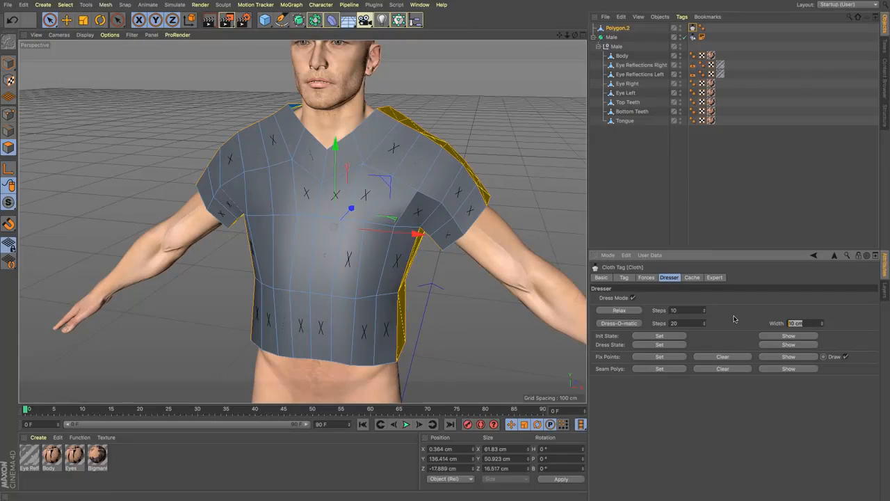
pyautogui.click(617, 325)
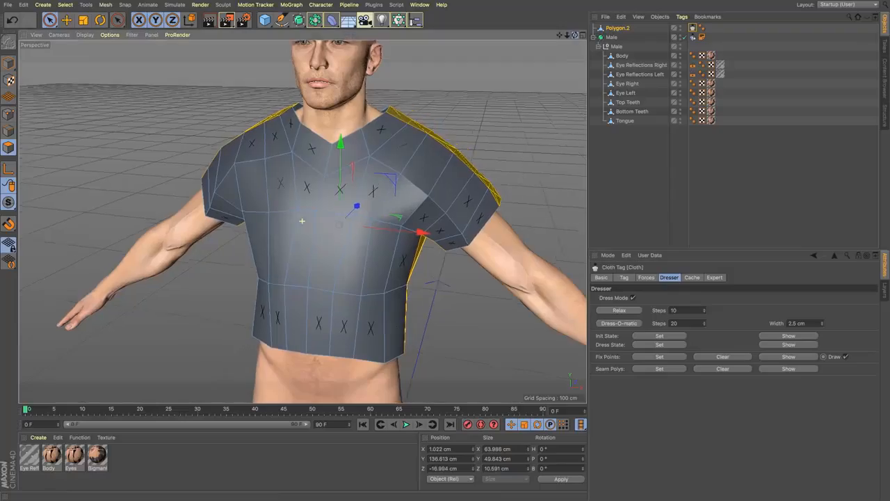
pyautogui.keyDown('alt'); pyautogui.moveTo(302, 220); pyautogui.dragTo(302, 221); pyautogui.keyUp('alt')
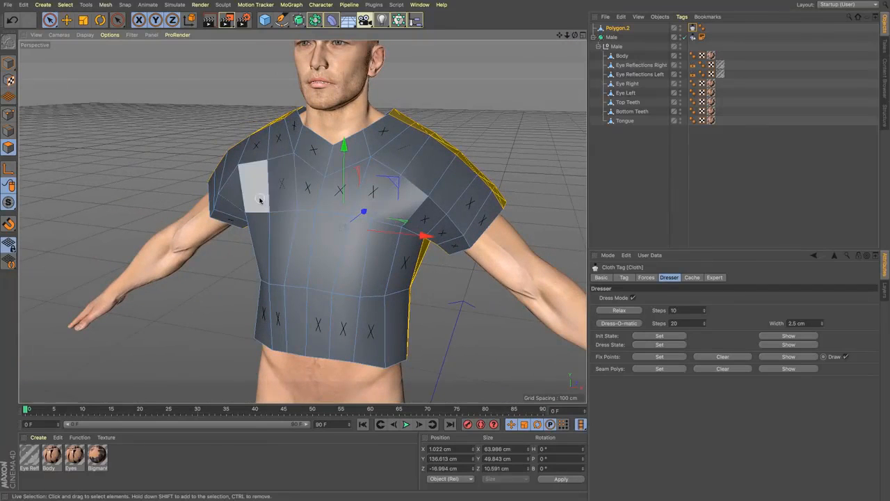
# Step: Try subdividing all of the fitted shirt's polygons and relaxing the cloth with 10 steps
pyautogui.hotkey('ctrl', 'a')
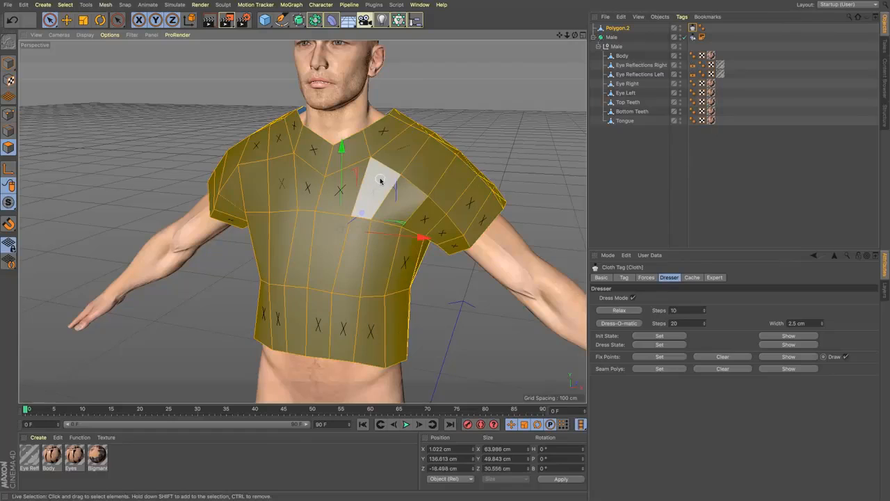
pyautogui.rightClick(376, 182)
pyautogui.click(431, 450)
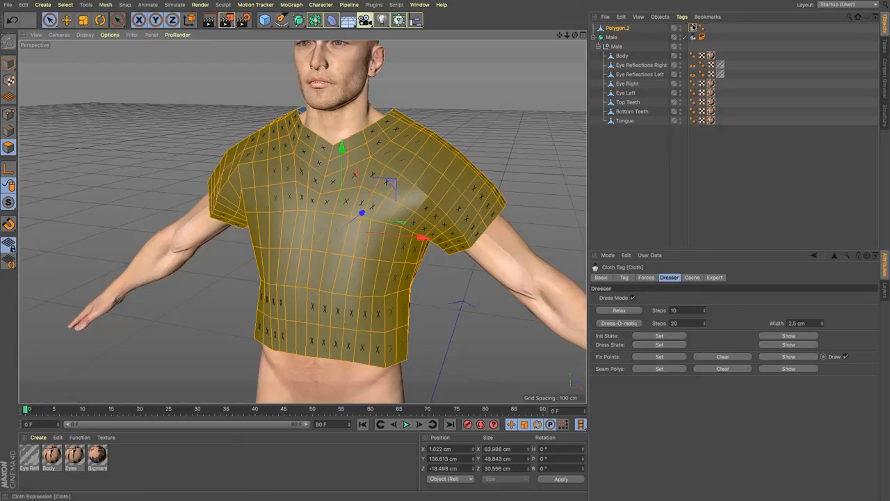
pyautogui.click(617, 311)
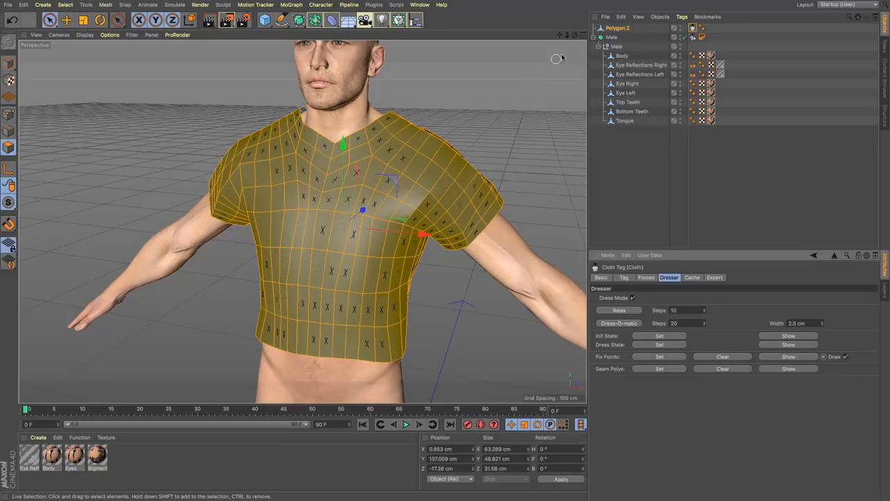
pyautogui.moveTo(576, 36); pyautogui.dragTo(706, 49)
# Step: Undo the cloth relaxation and the subdivision, and delete the Cloth tag from Polygon.2
pyautogui.click(13, 21)
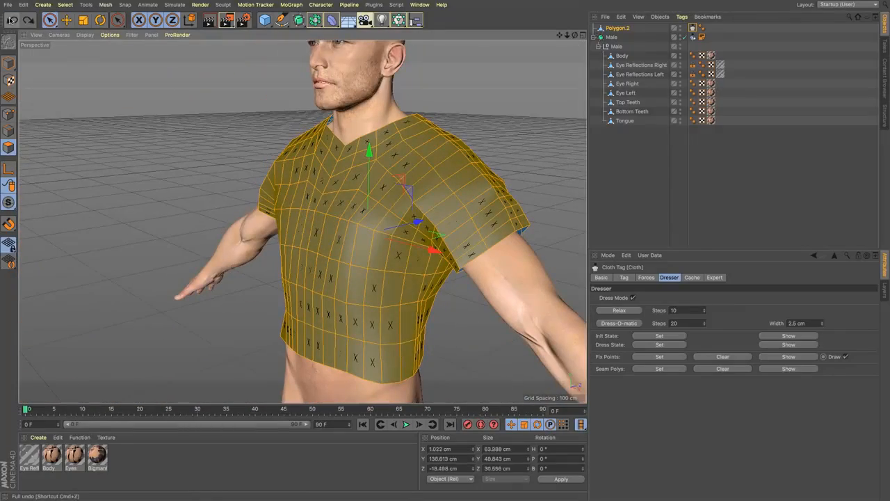
pyautogui.click(12, 20)
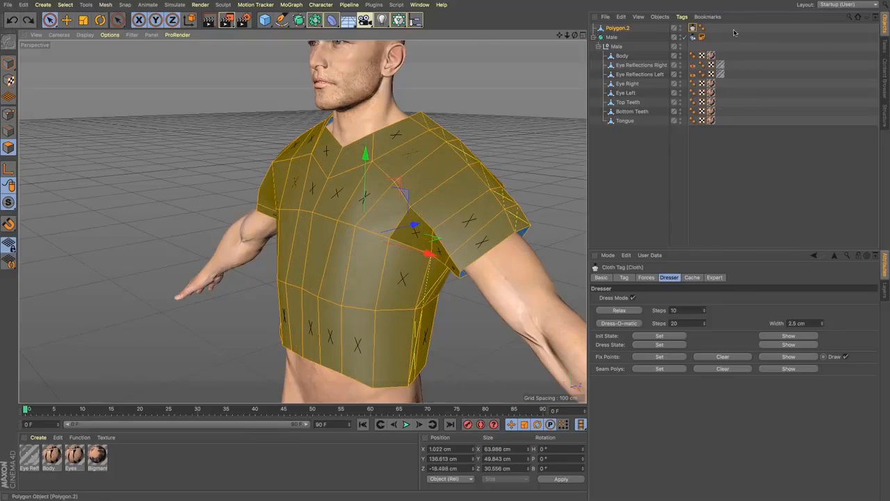
pyautogui.click(693, 29)
pyautogui.press('Delete')
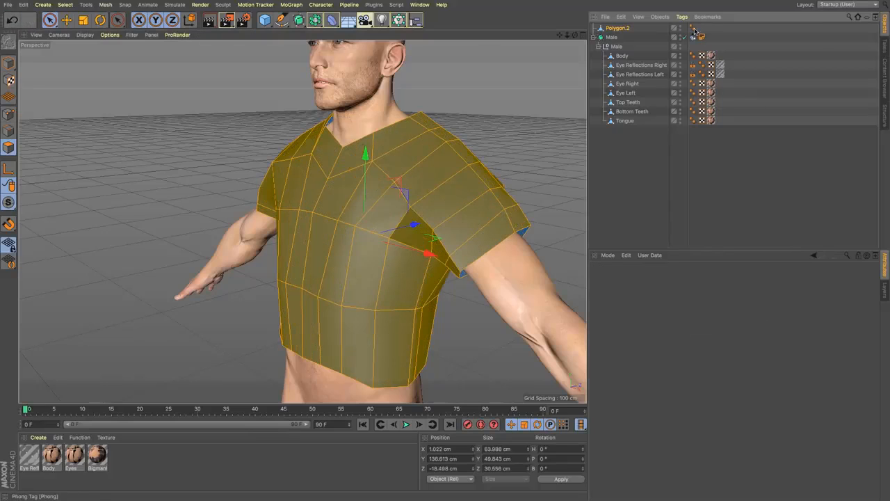
# Step: Subdivide the shirt's selected polygons and add a new Cloth simulation tag to Polygon.2
pyautogui.rightClick(418, 190)
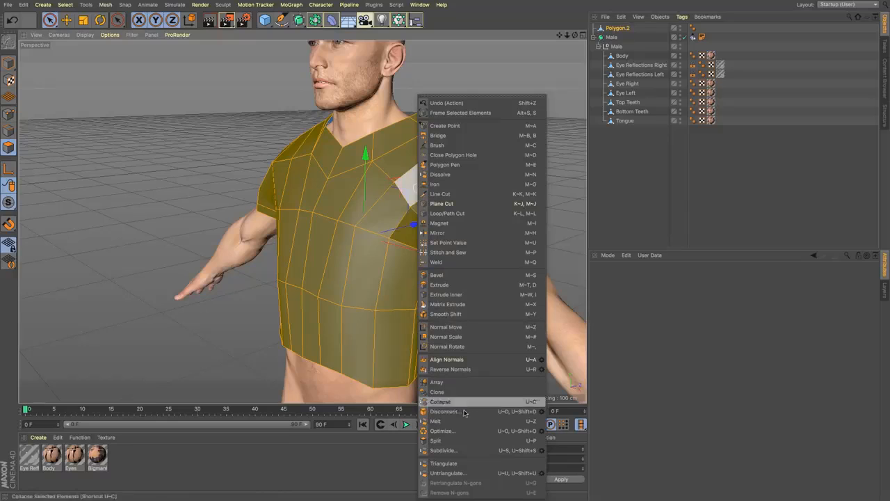
pyautogui.click(473, 449)
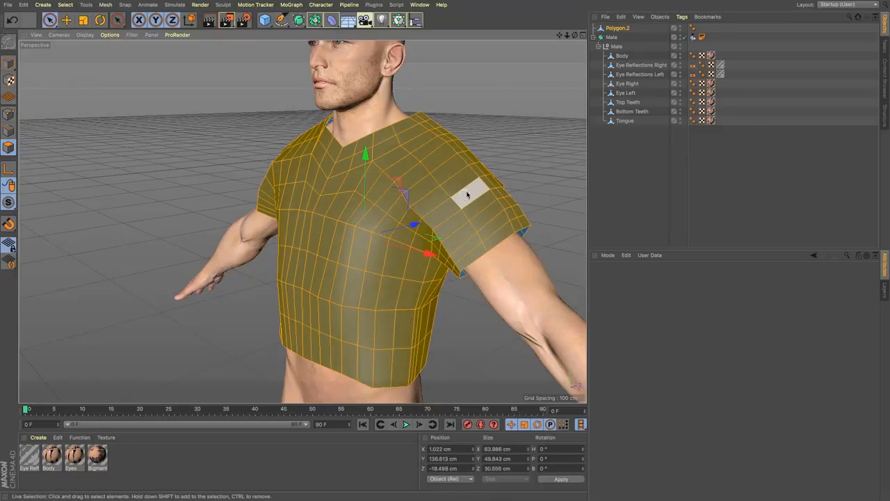
pyautogui.click(681, 16)
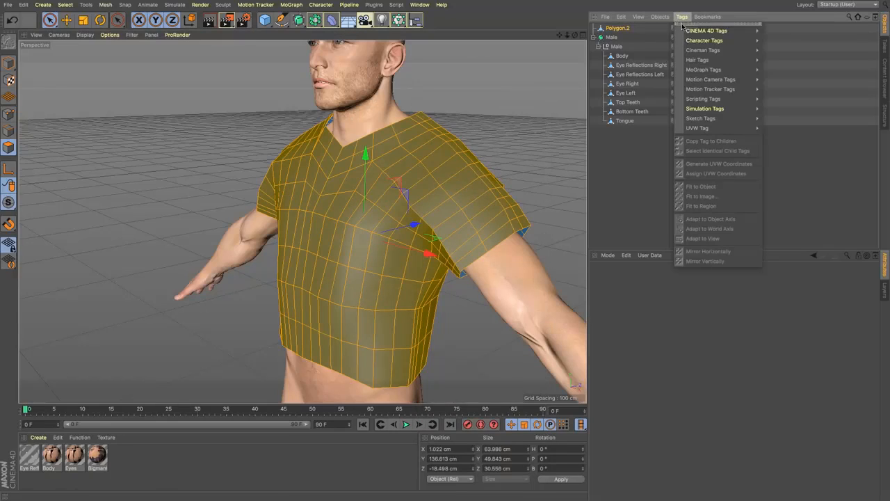
pyautogui.moveTo(688, 33)
pyautogui.moveTo(723, 109)
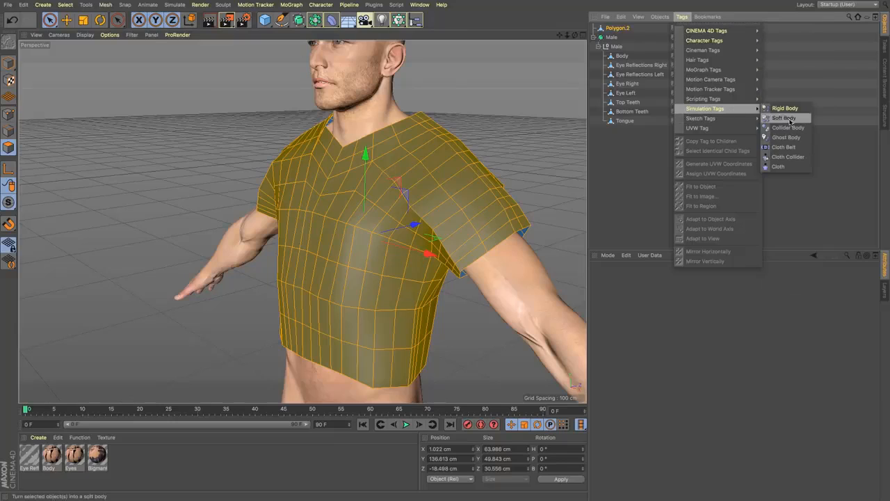
pyautogui.click(795, 167)
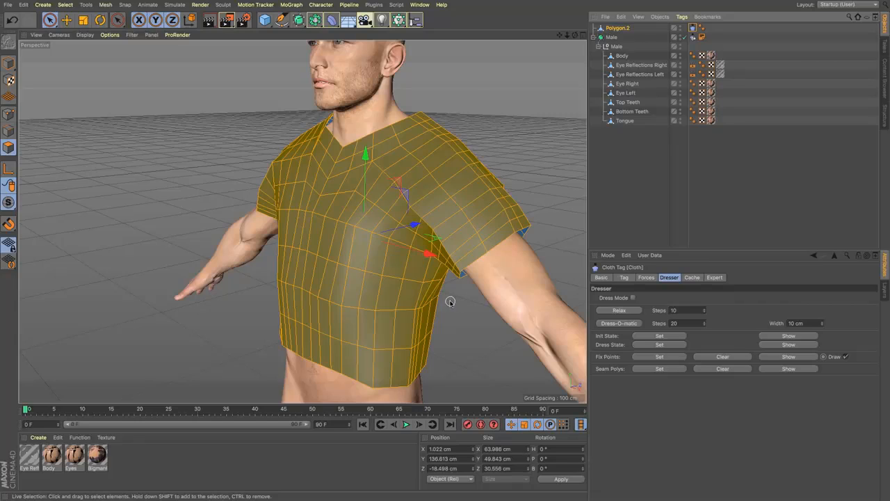
# Step: Undo back to the undressed, unsubdivided shirt with its original Cloth tag
pyautogui.hotkey('ctrl', 'z')
pyautogui.hotkey('ctrl', 'z')
pyautogui.hotkey('ctrl', 'z')
pyautogui.hotkey('ctrl', 'z')
pyautogui.hotkey('ctrl', 'z')
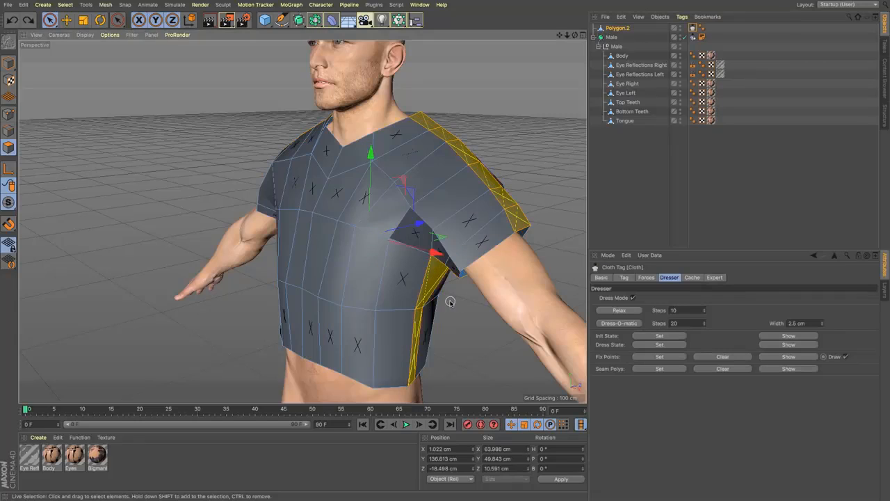
pyautogui.hotkey('ctrl', 'z')
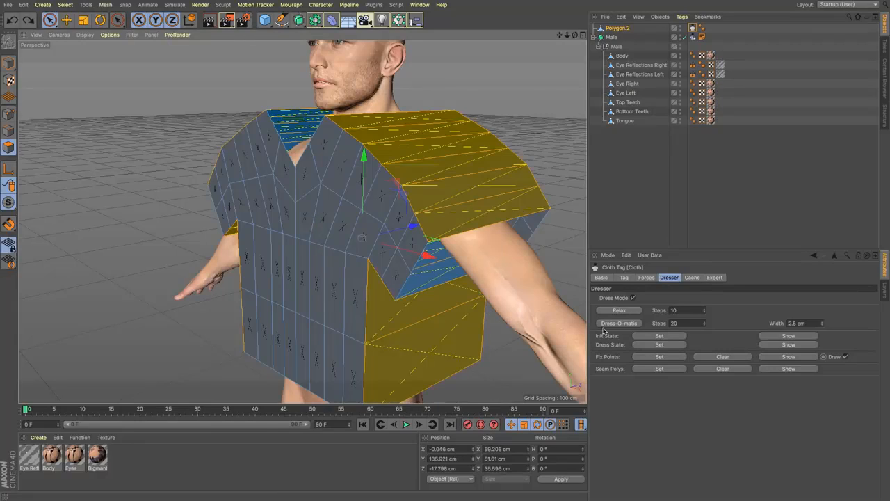
# Step: Select all polygons of the undressed shirt and subdivide them
pyautogui.hotkey('ctrl', 'a')
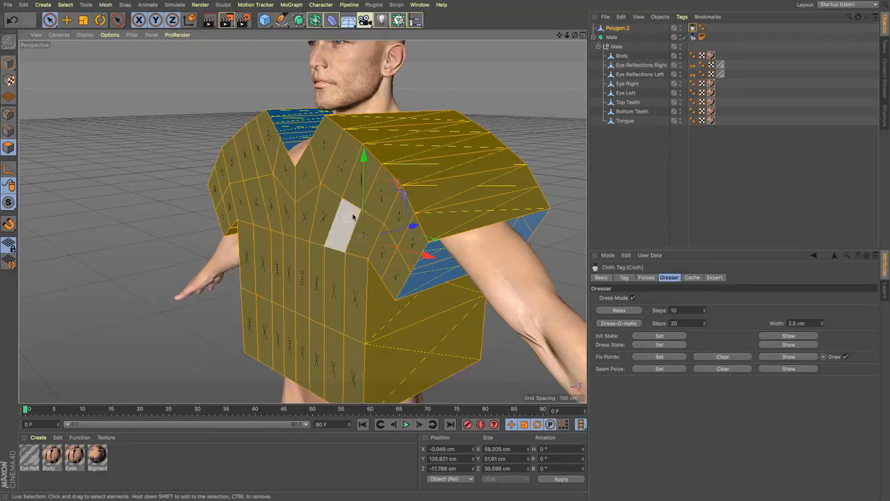
pyautogui.rightClick(418, 180)
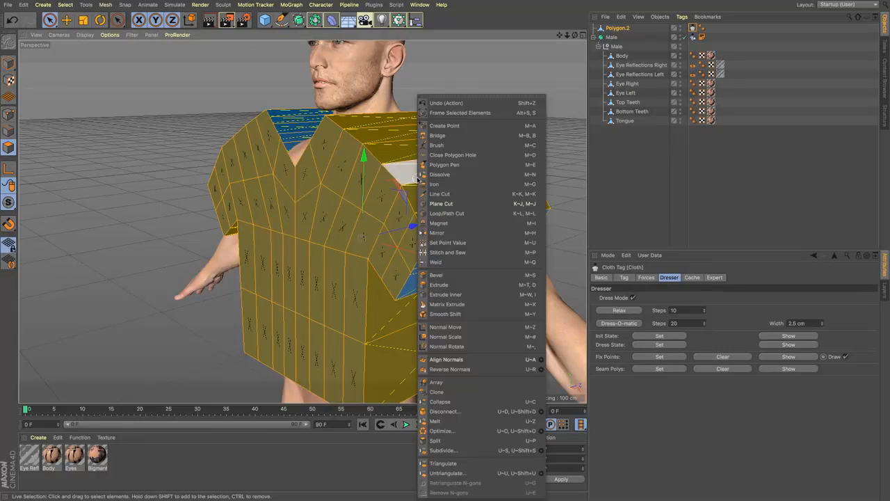
pyautogui.click(450, 451)
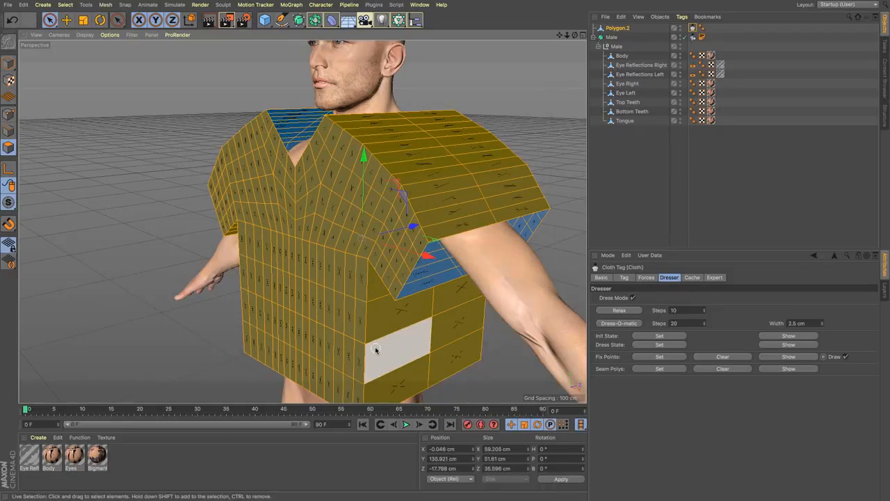
# Step: In the right view, select only the subdivided bridge polygons between the panels and set them as the cloth's seam polygons
pyautogui.press('F4')
pyautogui.press('F3')
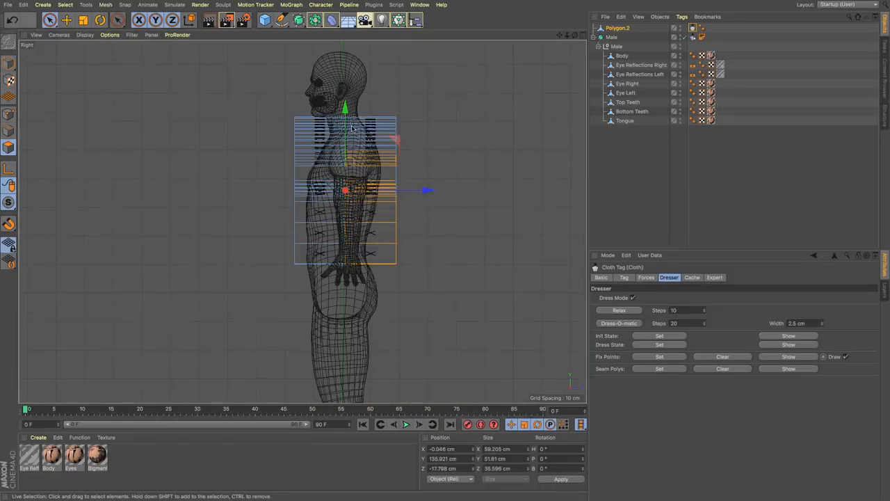
pyautogui.moveTo(352, 129)
pyautogui.keyDown('shift'); pyautogui.mouseDown()
pyautogui.moveTo(351, 110)
pyautogui.moveTo(306, 121)
pyautogui.moveTo(322, 278)
pyautogui.moveTo(355, 171)
pyautogui.mouseUp(); pyautogui.keyUp('shift')
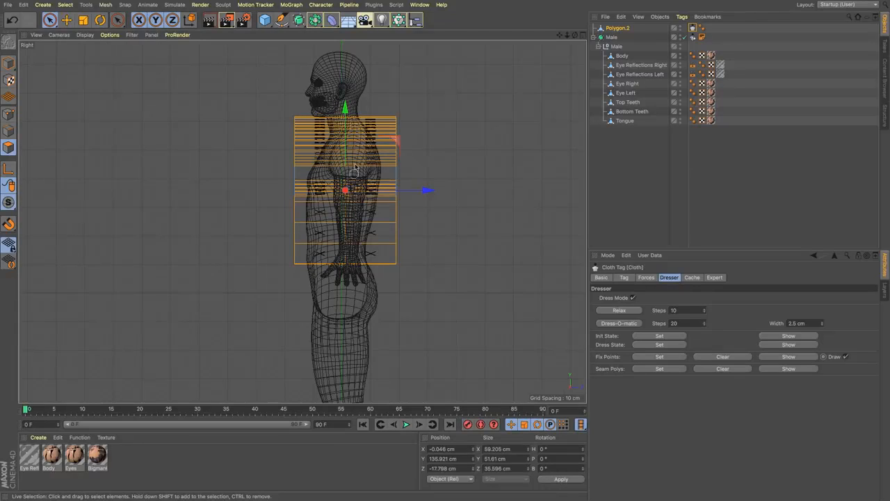
pyautogui.press('F1')
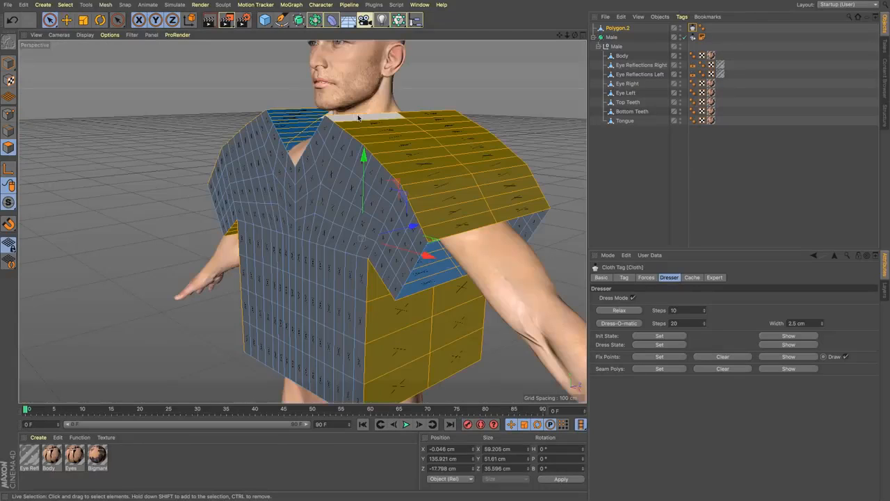
pyautogui.click(658, 368)
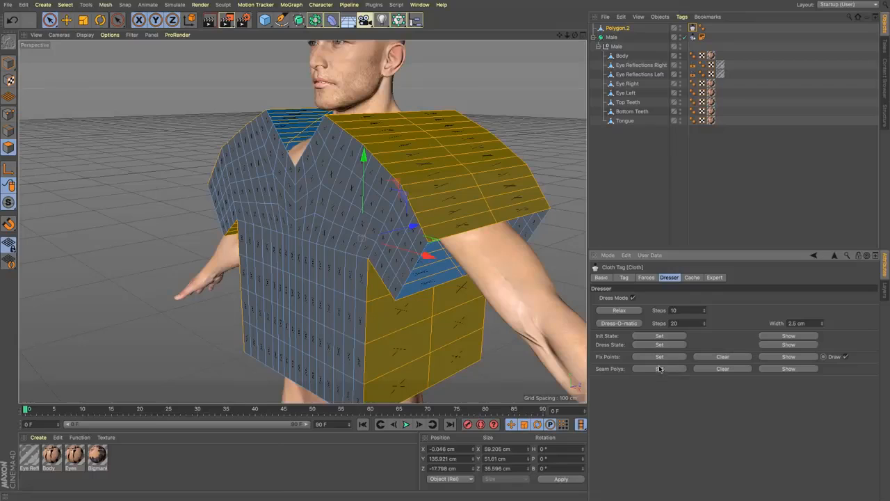
# Step: Run Dress-O-matic on the subdivided shirt with 20 steps and a 2.5 cm width, and inspect the fit
pyautogui.click(625, 324)
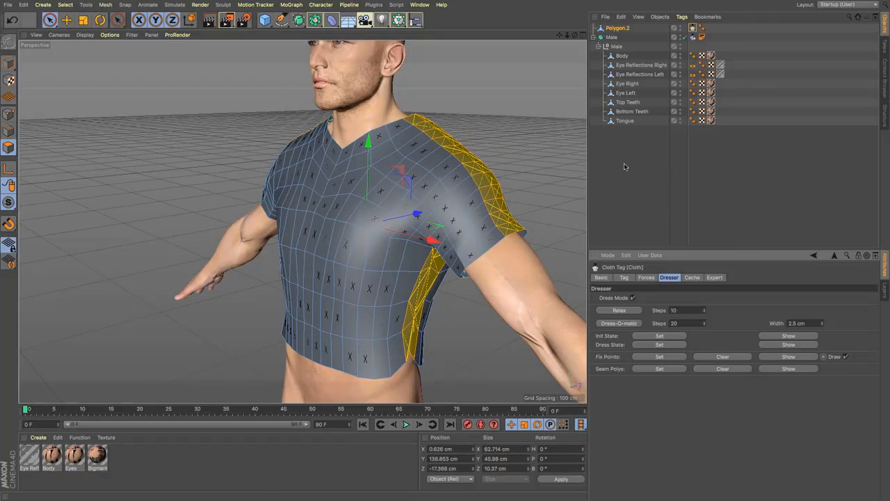
pyautogui.keyDown('alt'); pyautogui.moveTo(355, 286); pyautogui.dragTo(389, 269); pyautogui.keyUp('alt')
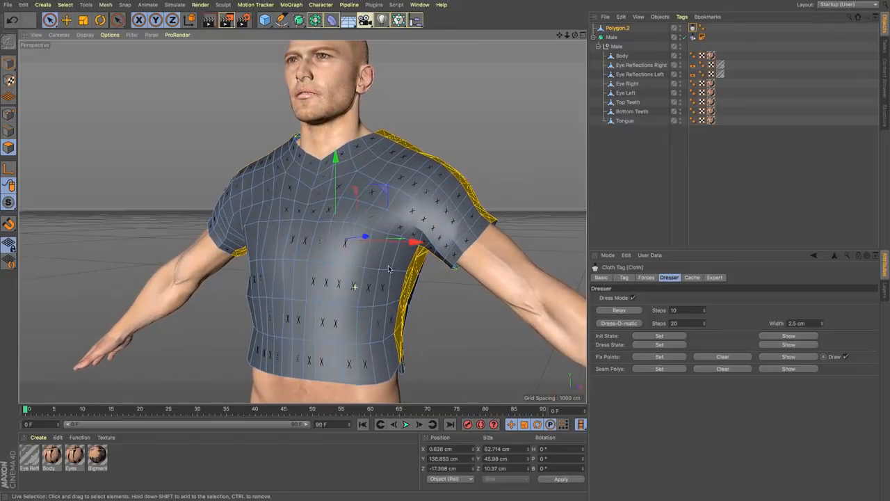
pyautogui.moveTo(559, 36); pyautogui.dragTo(560, 37)
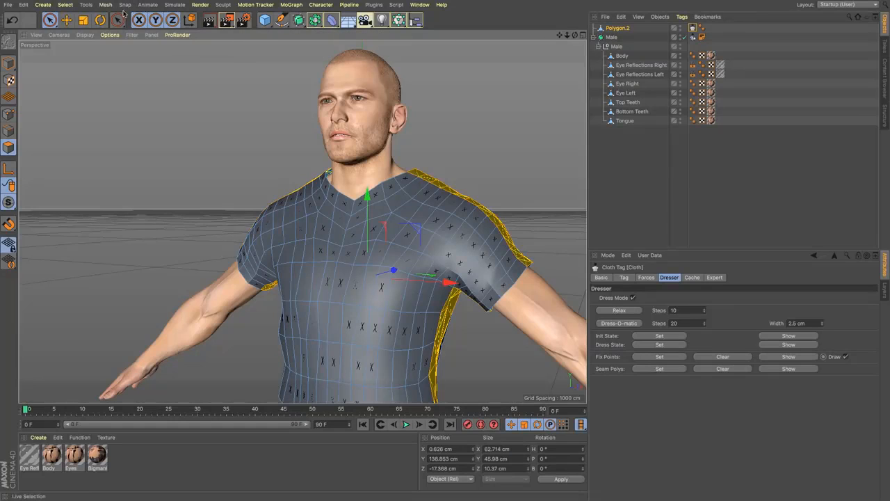
# Step: Place the dressed shirt inside a Cloth Surface object
pyautogui.click(172, 7)
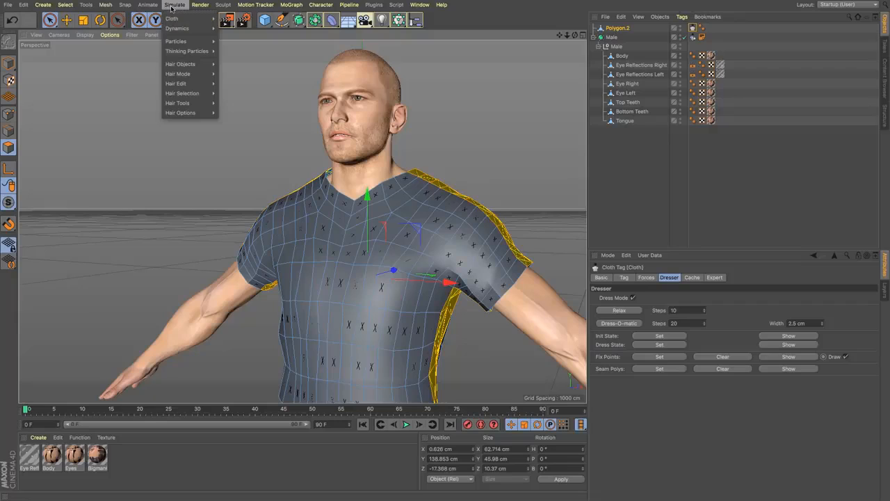
pyautogui.moveTo(175, 18)
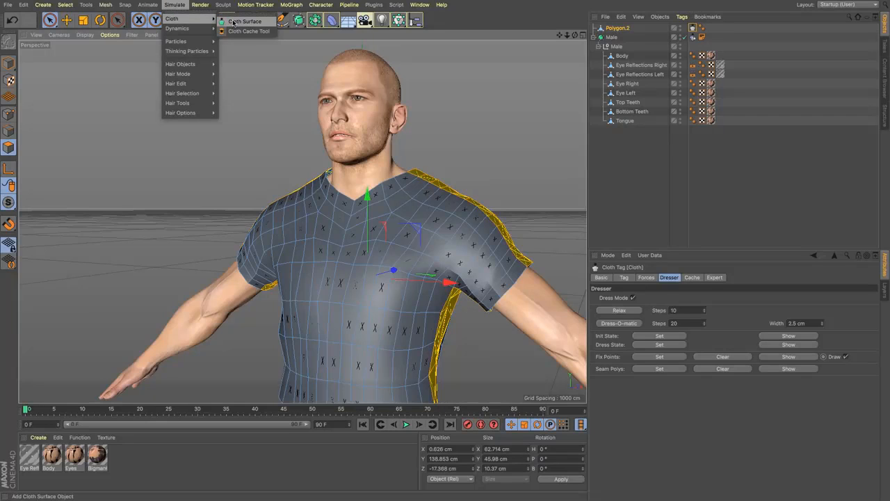
pyautogui.click(233, 22)
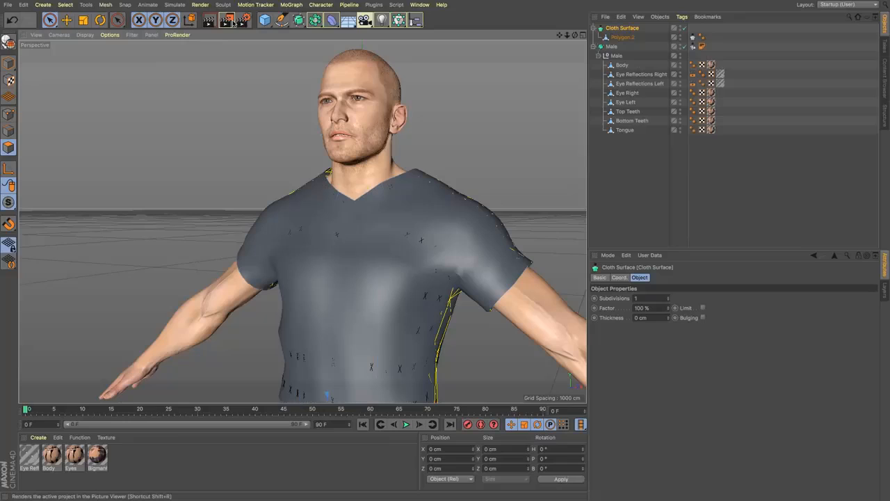
# Step: Try Cloth Surface thicknesses of 1 cm, 0.5 cm and 10 cm, and settle on 0.1 cm
pyautogui.click(637, 318)
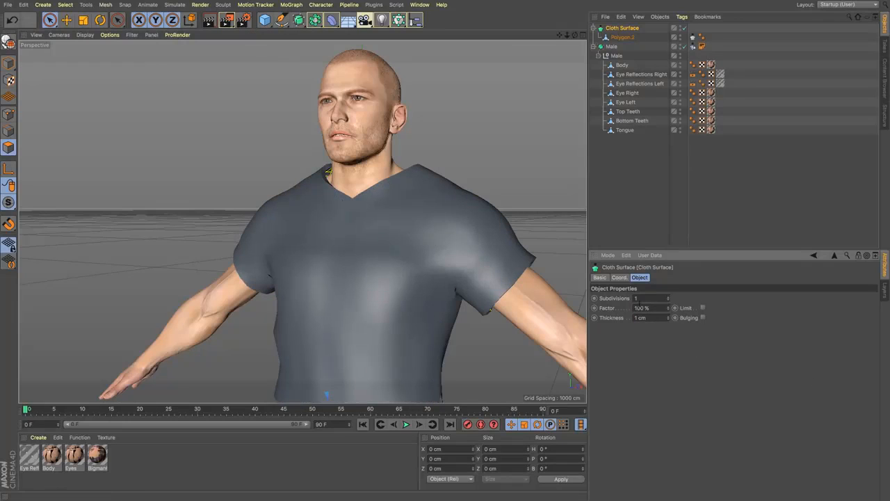
pyautogui.moveTo(640, 318); pyautogui.dragTo(556, 315)
pyautogui.write('0.5')
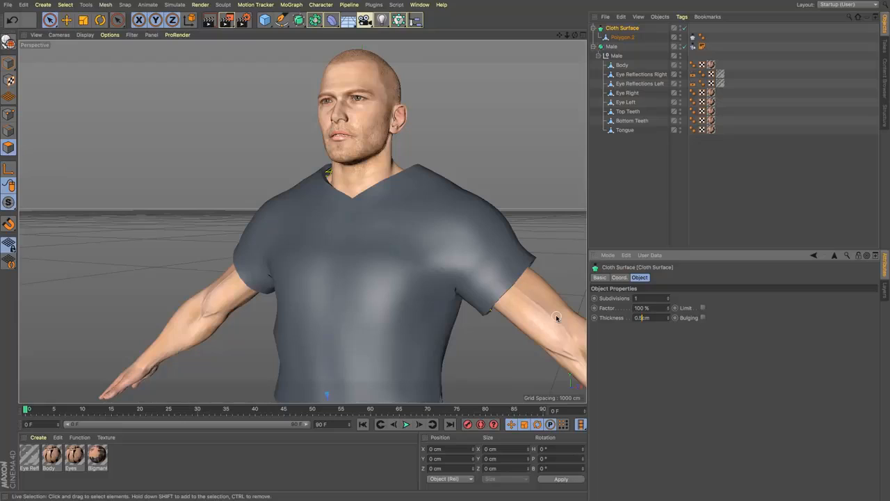
pyautogui.press('Return')
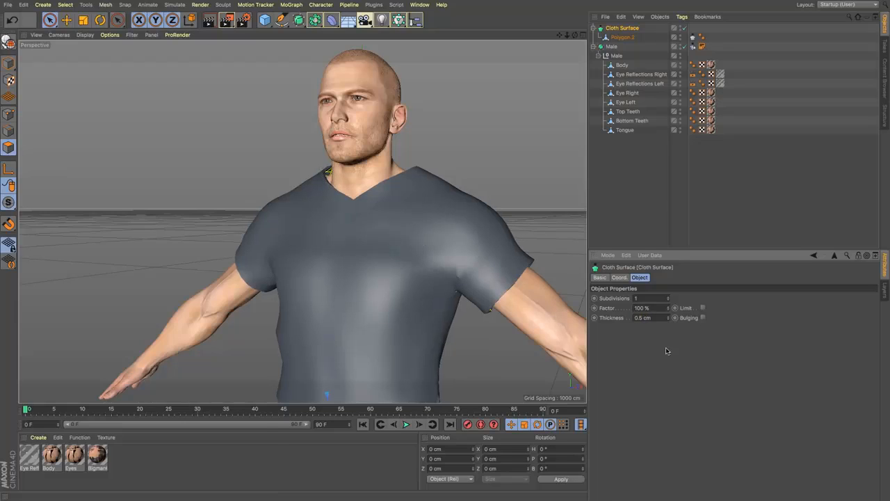
pyautogui.write('10')
pyautogui.press('Return')
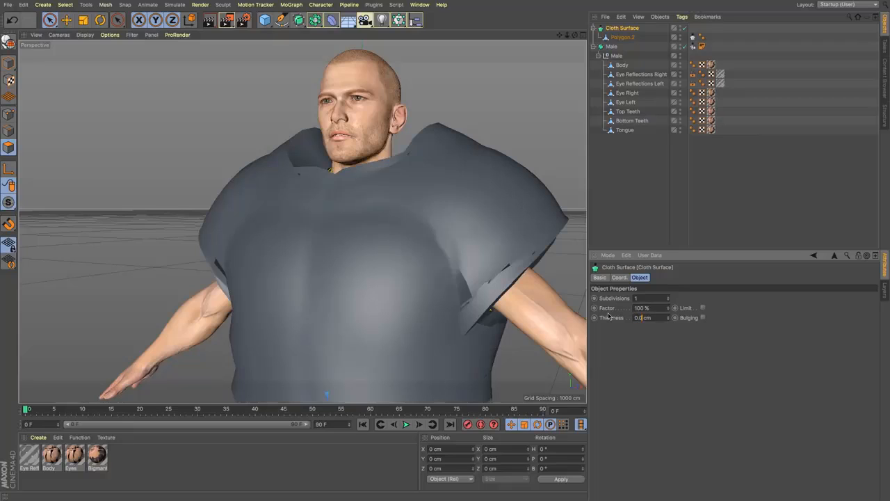
pyautogui.press('Return')
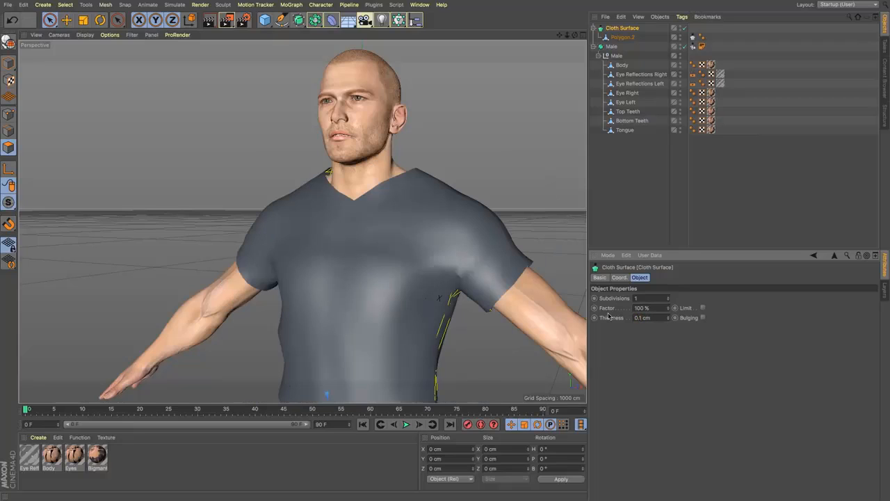
# Step: Place the Cloth Surface and its shirt inside a Subdivision Surface, and inspect the smoothed shirt around the torso
pyautogui.keyDown('alt'); pyautogui.click(299, 21); pyautogui.keyUp('alt')
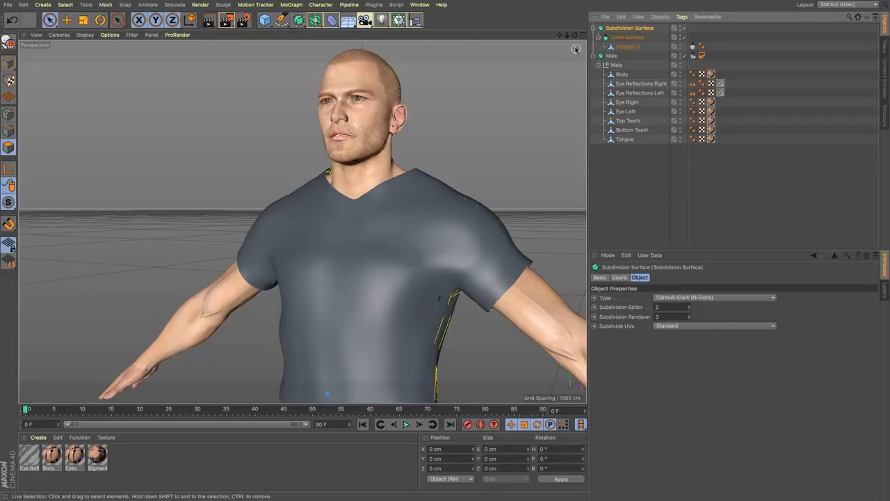
pyautogui.moveTo(576, 35); pyautogui.dragTo(480, 24)
pyautogui.keyDown('alt'); pyautogui.moveTo(302, 221); pyautogui.dragTo(302, 221); pyautogui.keyUp('alt')
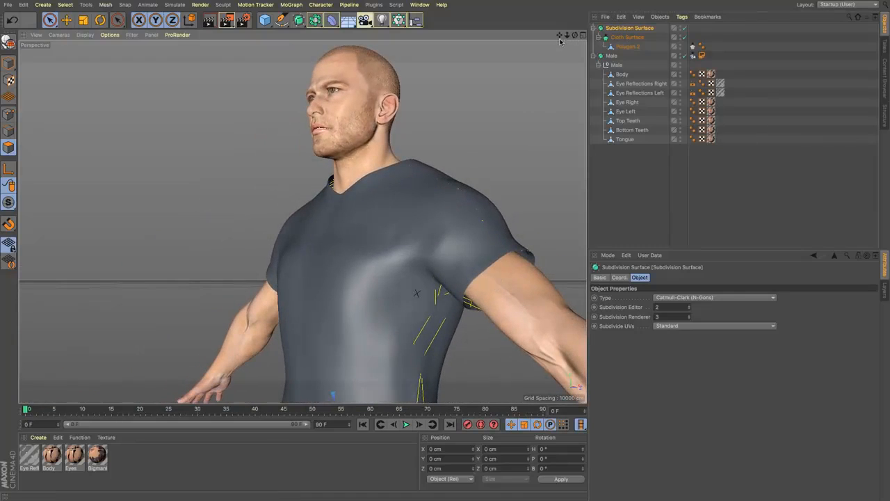
pyautogui.moveTo(560, 36); pyautogui.dragTo(302, 221)
pyautogui.moveTo(575, 35); pyautogui.dragTo(302, 221)
# Step: In the shirt's Cloth tag expert settings, set both the Edge EPS and the Poly EPS to 0.5 cm
pyautogui.click(693, 46)
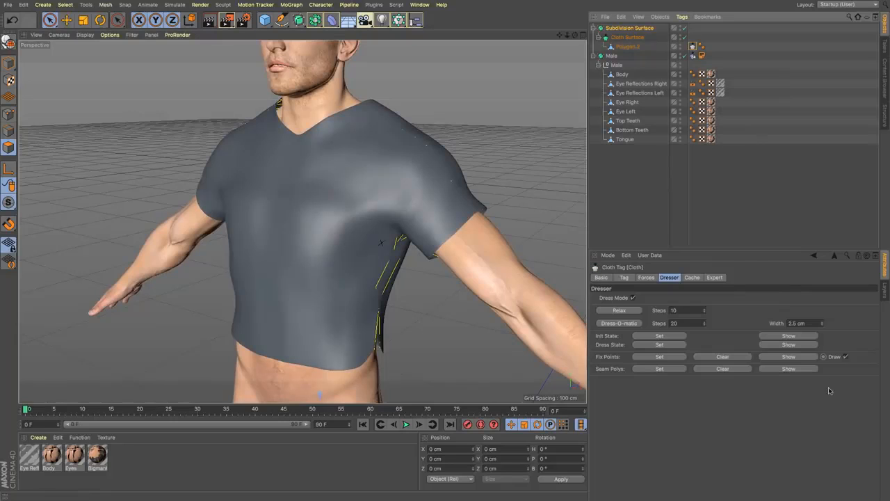
pyautogui.click(715, 277)
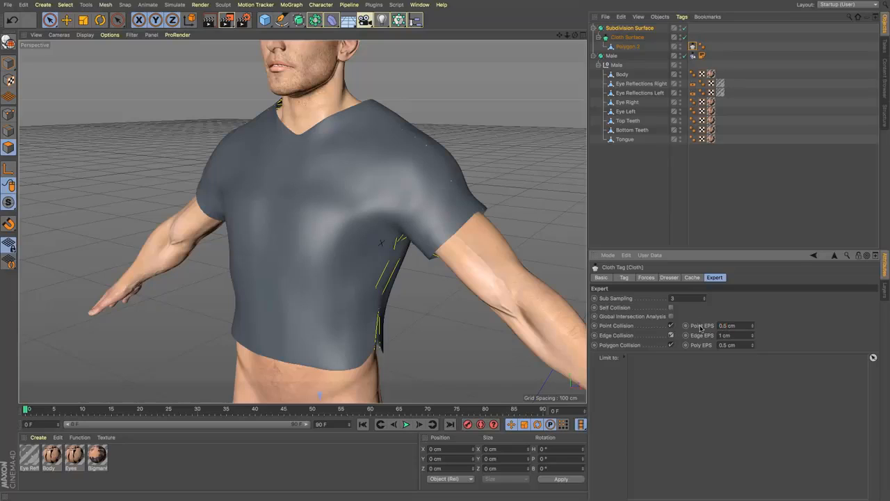
pyautogui.press('9')
pyautogui.click(693, 46)
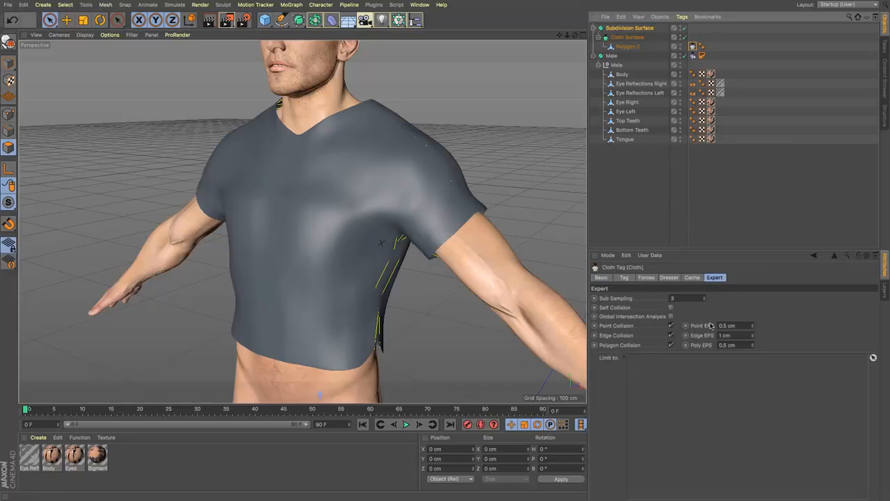
pyautogui.doubleClick(727, 336)
pyautogui.write('05')
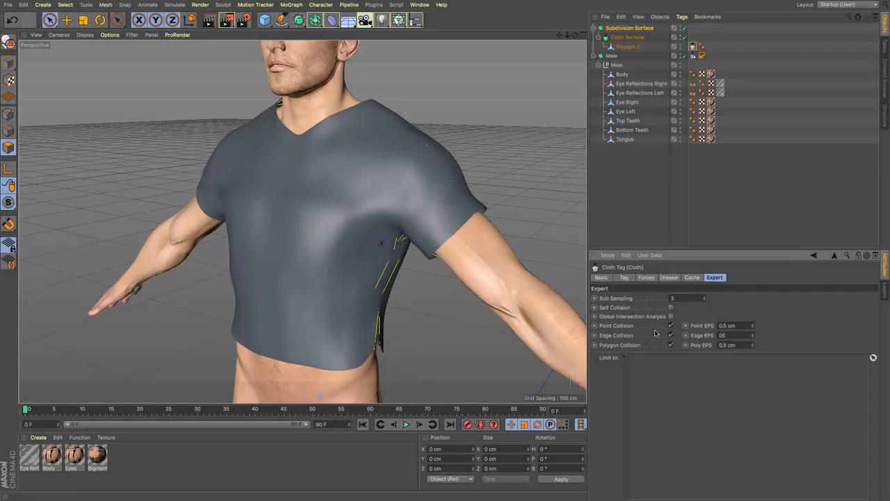
pyautogui.press('Tab')
pyautogui.write('0.5')
pyautogui.hotkey('shift', 'Tab')
pyautogui.write('0.5')
# Step: Rerun Dress-O-matic with 20 steps and a 2.5 cm width, check the fit, and relax the shirt for 10 steps
pyautogui.click(672, 279)
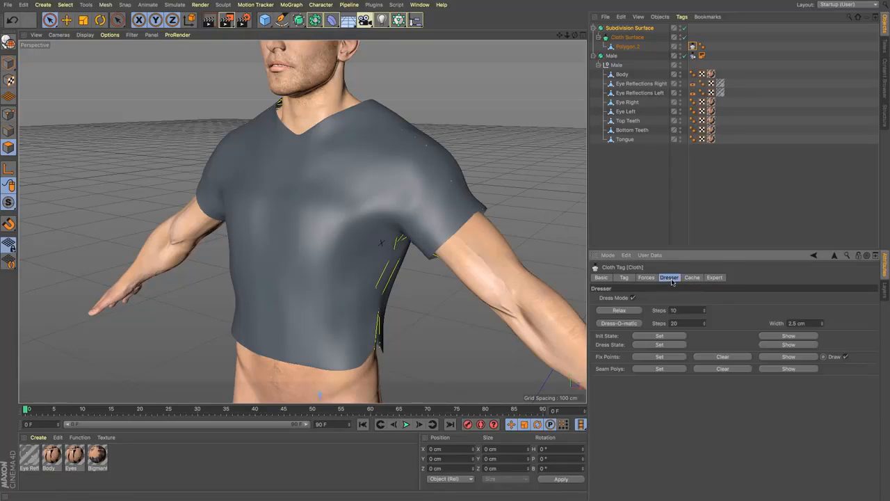
pyautogui.click(625, 324)
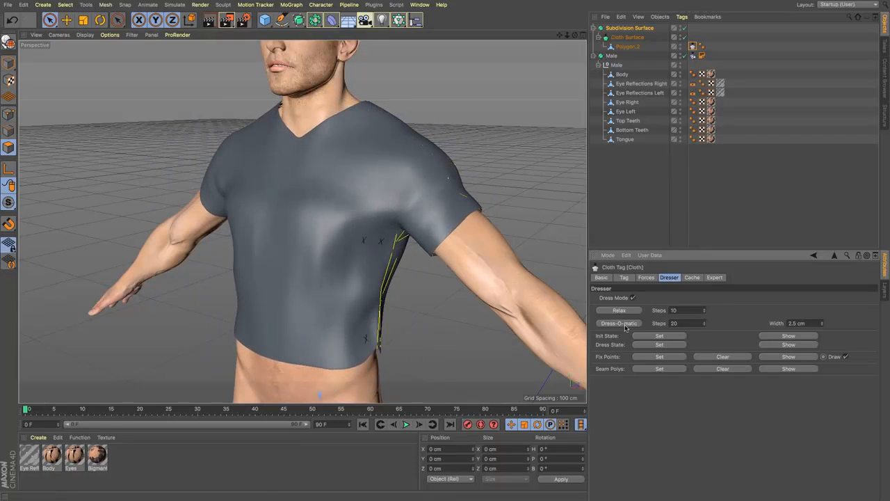
pyautogui.keyDown('alt'); pyautogui.moveTo(461, 216); pyautogui.dragTo(473, 235); pyautogui.keyUp('alt')
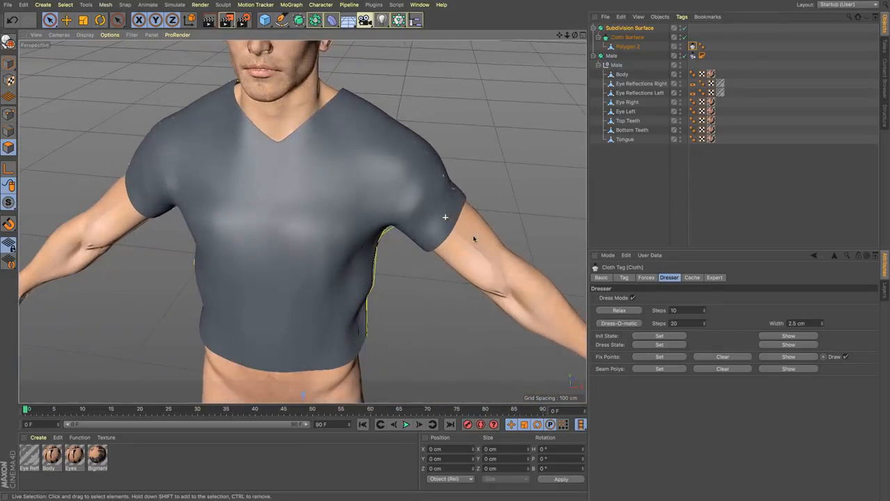
pyautogui.keyDown('alt'); pyautogui.moveTo(284, 156); pyautogui.dragTo(193, 117); pyautogui.keyUp('alt')
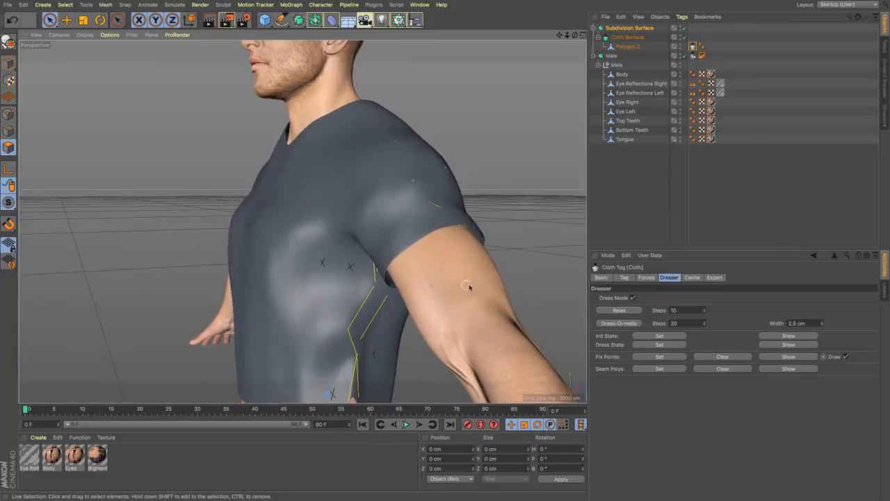
pyautogui.keyDown('alt'); pyautogui.moveTo(346, 210); pyautogui.dragTo(417, 220); pyautogui.keyUp('alt')
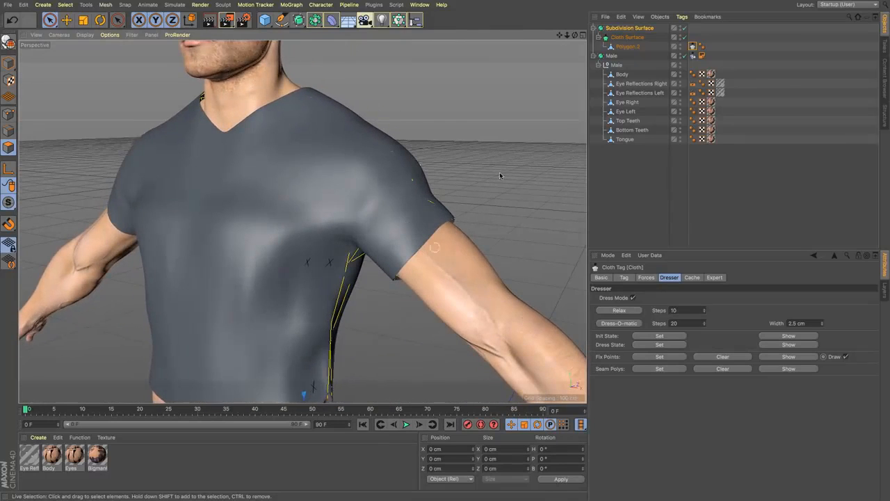
pyautogui.keyDown('alt'); pyautogui.moveTo(303, 221); pyautogui.dragTo(249, 221, button='right'); pyautogui.keyUp('alt')
pyautogui.moveTo(303, 222)
pyautogui.keyDown('alt'); pyautogui.mouseDown(button='middle')
pyautogui.moveTo(351, 251)
pyautogui.moveTo(305, 223)
pyautogui.mouseUp(button='middle'); pyautogui.keyUp('alt')
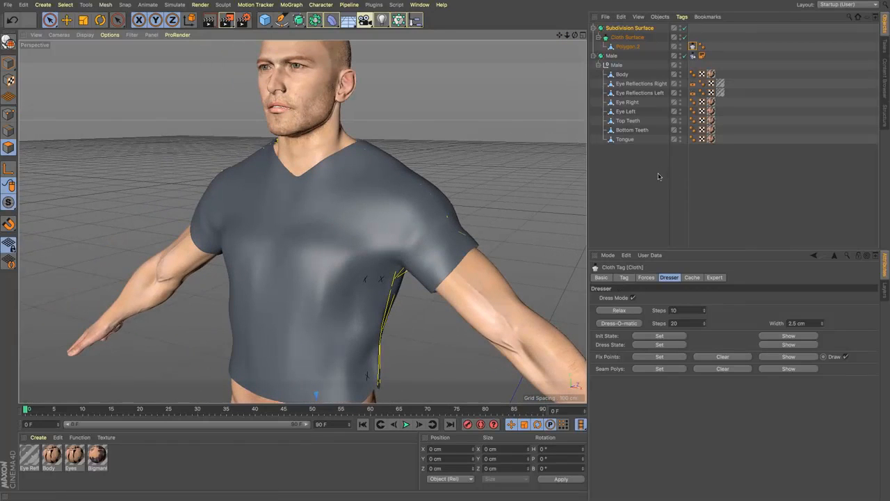
pyautogui.click(619, 313)
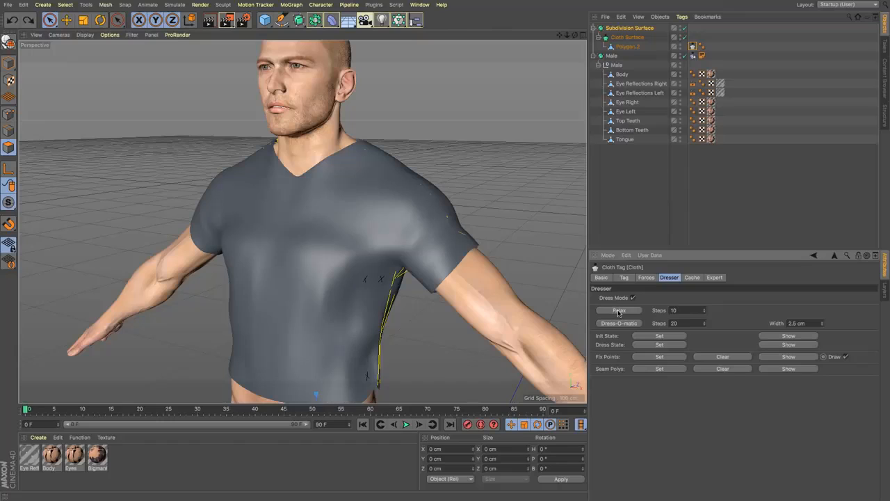